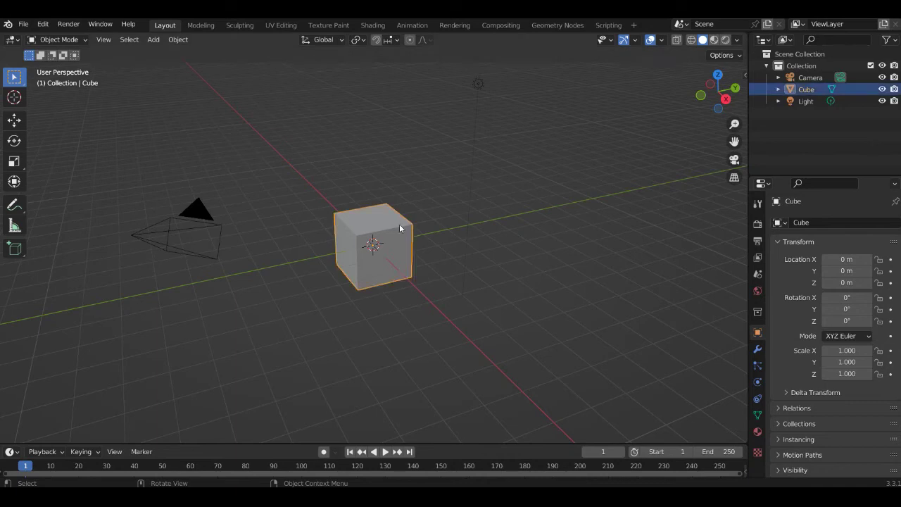
# Replace the default cube with a mesh cylinder at the scene centre.
pyautogui.press('Delete')
pyautogui.click(153, 39)
pyautogui.click(273, 111)
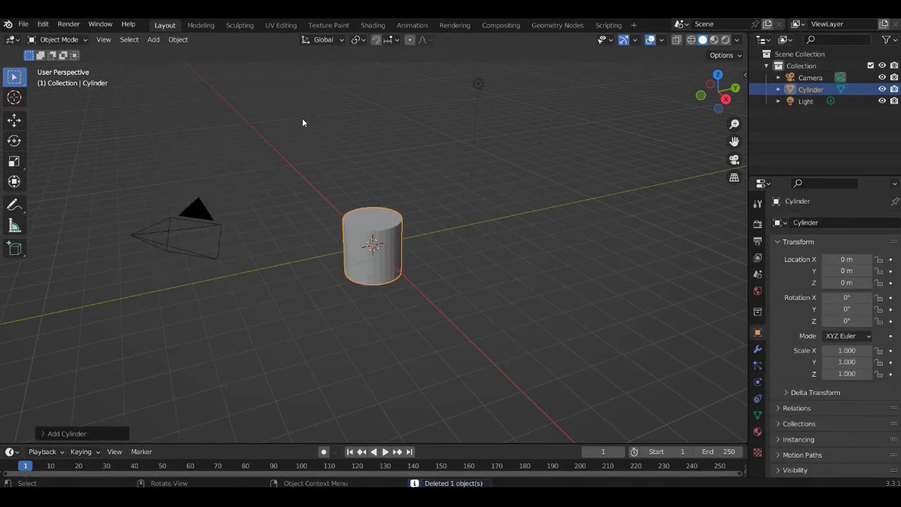
# In a front view, add two horizontal loop cuts near the cylinder's top.
pyautogui.press('KP_1')
pyautogui.press('Tab')
pyautogui.scroll(2, 397, 246)
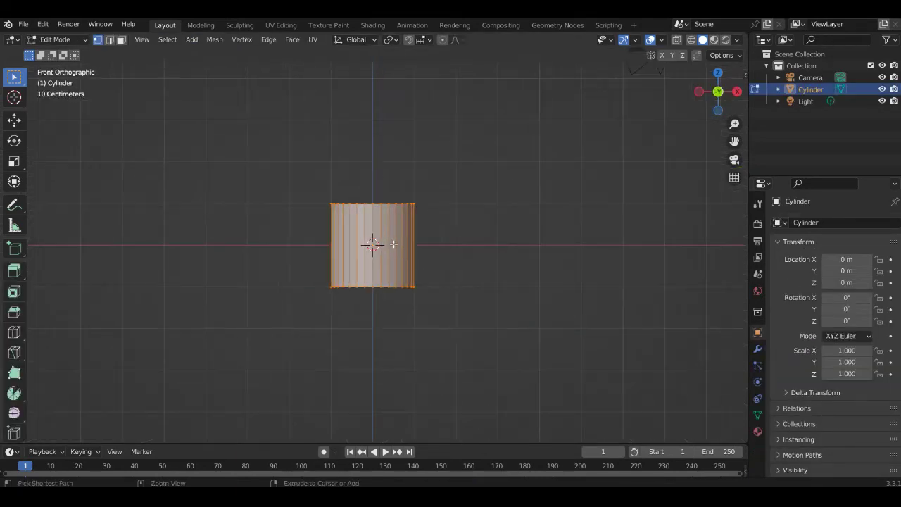
pyautogui.click(394, 244)
pyautogui.click(397, 213)
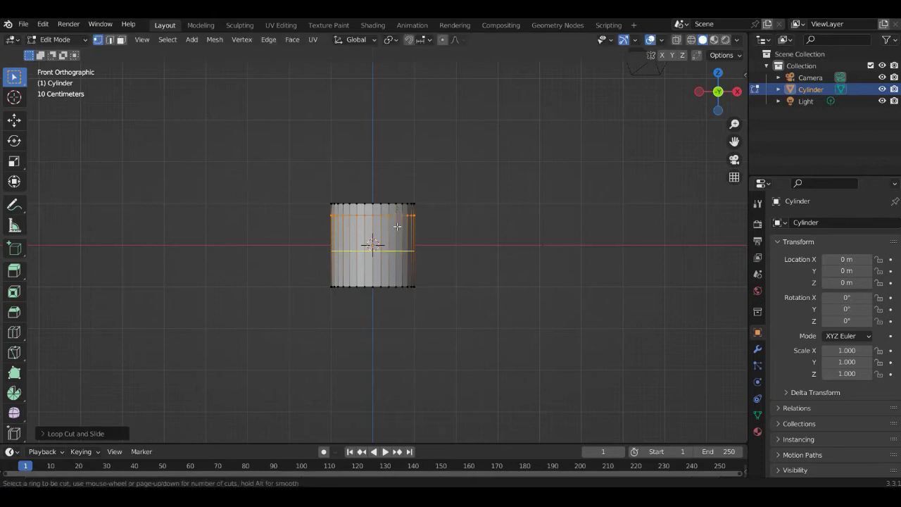
pyautogui.hotkey('ctrl', 'r')
pyautogui.click(396, 208)
pyautogui.click(397, 203)
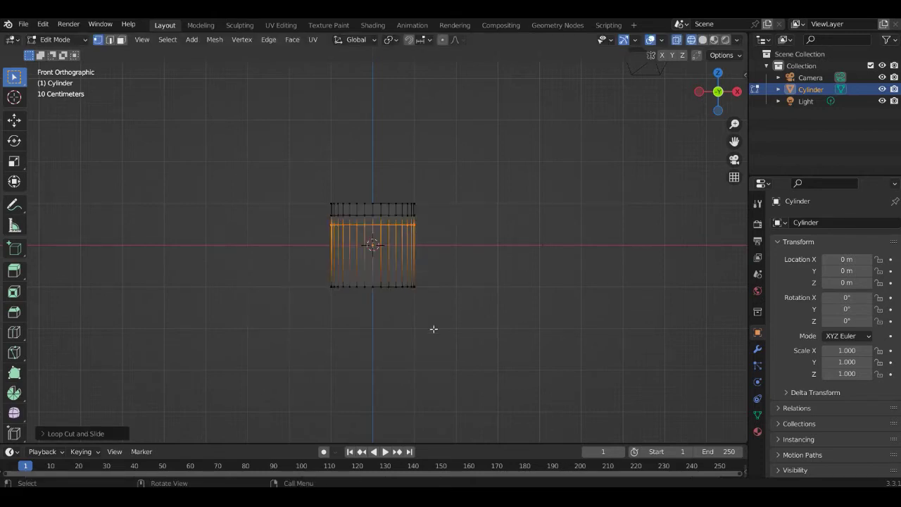
# Scale the bottom ring and lower section inward so the cylinder tapers like a pot.
pyautogui.moveTo(439, 322); pyautogui.dragTo(290, 262)
pyautogui.press('s')
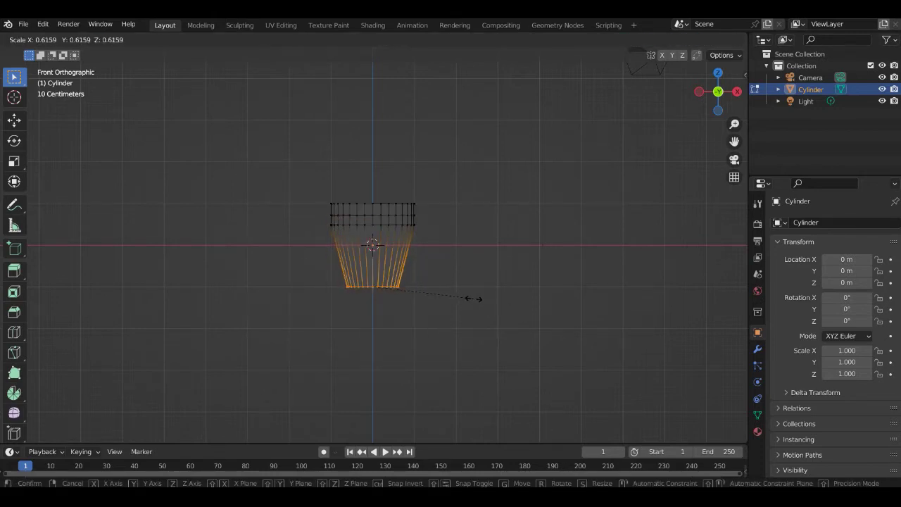
pyautogui.click(472, 298)
pyautogui.moveTo(421, 233); pyautogui.dragTo(322, 222)
pyautogui.press('s')
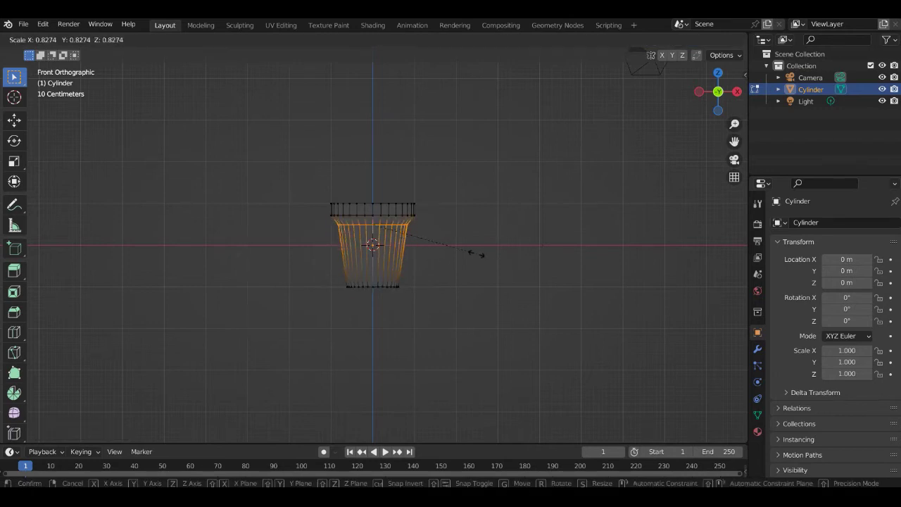
pyautogui.click(464, 252)
pyautogui.press('Tab')
pyautogui.moveTo(462, 225); pyautogui.dragTo(477, 275, button='middle')
# In solid shading, inset the cylinder's top face twice.
pyautogui.press('z')
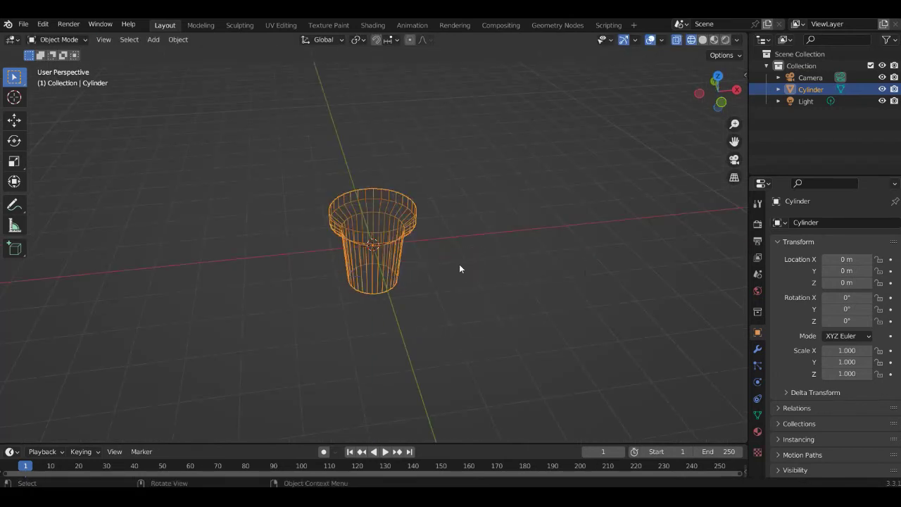
pyautogui.click(561, 268)
pyautogui.press('Tab')
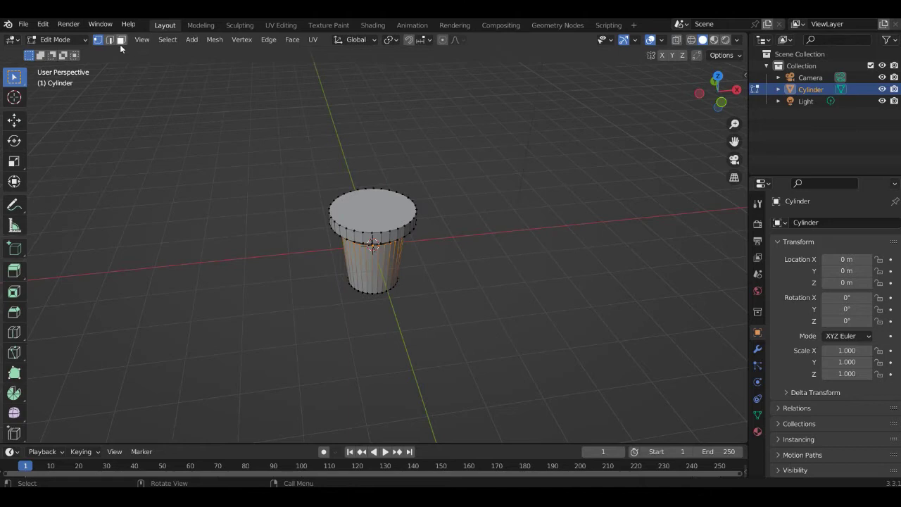
pyautogui.click(356, 206)
pyautogui.press('i')
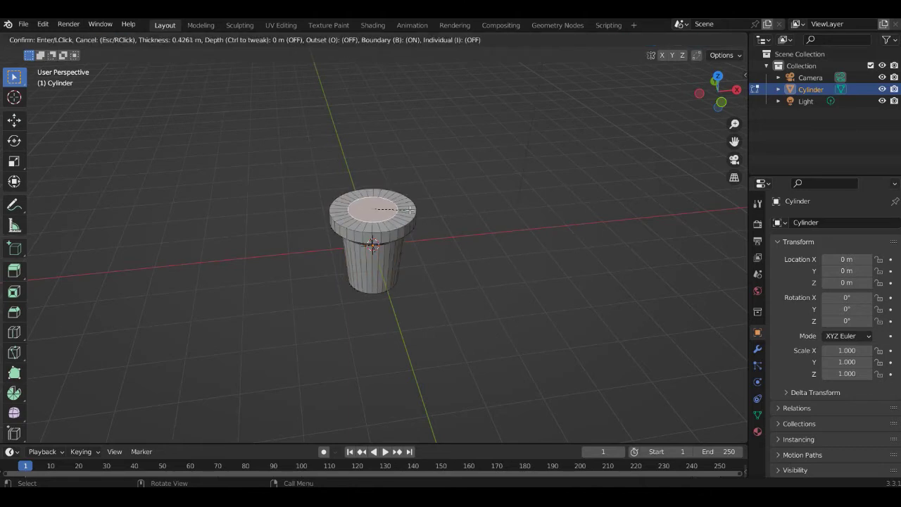
pyautogui.click(412, 209)
pyautogui.press('i')
pyautogui.click(390, 204)
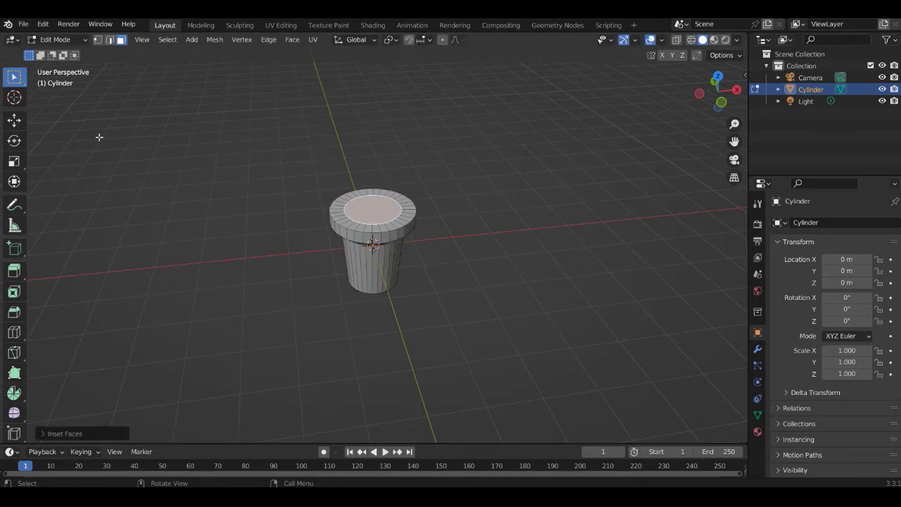
# Push the inner top face down and resize it to hollow out the pot.
pyautogui.click(16, 121)
pyautogui.moveTo(373, 167); pyautogui.dragTo(373, 187)
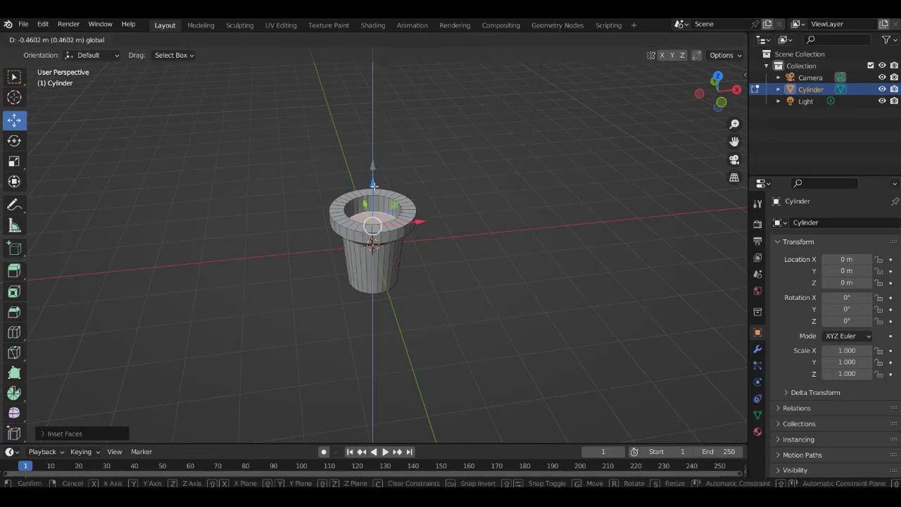
pyautogui.press('s')
pyautogui.click(457, 214)
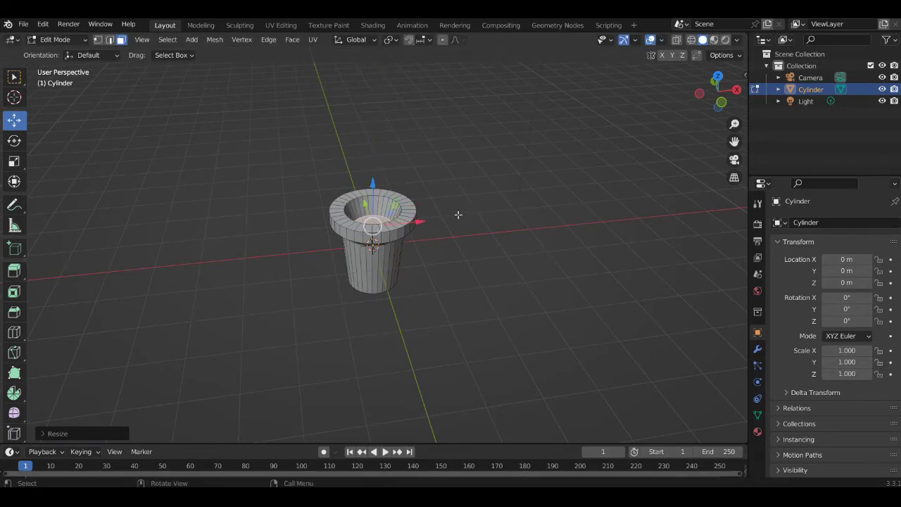
pyautogui.moveTo(458, 213)
pyautogui.mouseDown(button='middle')
pyautogui.moveTo(453, 272)
pyautogui.moveTo(445, 186)
pyautogui.mouseUp(button='middle')
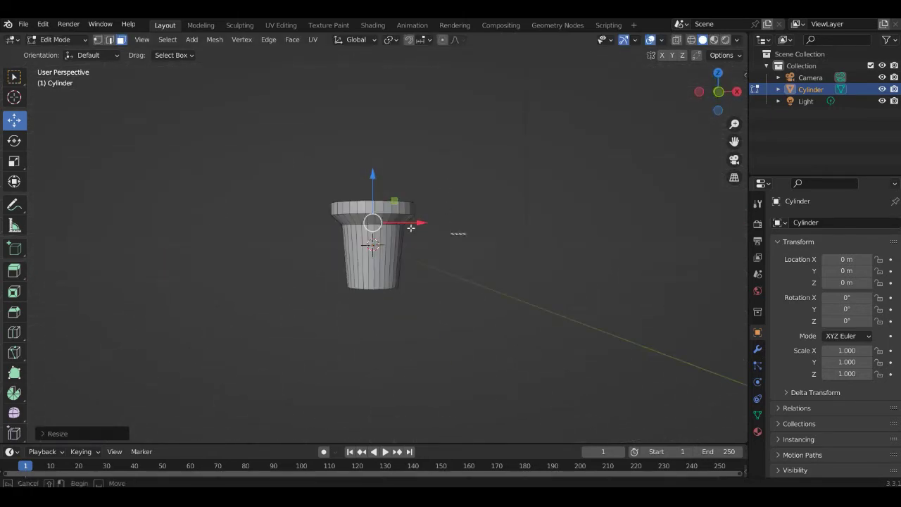
# In wireframe, select the whole top rim, widen it slightly and raise it a little.
pyautogui.press('a')
pyautogui.hotkey('alt', 'a')
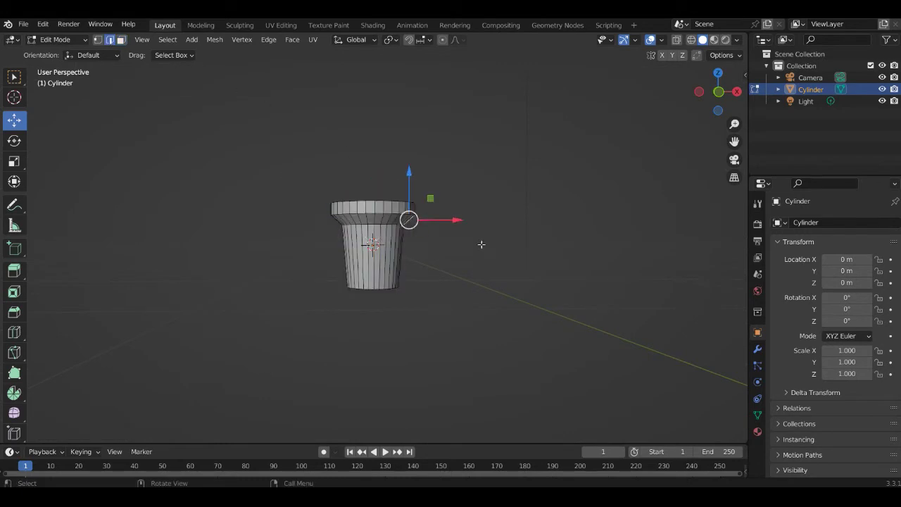
pyautogui.moveTo(466, 239); pyautogui.dragTo(335, 199)
pyautogui.press('z')
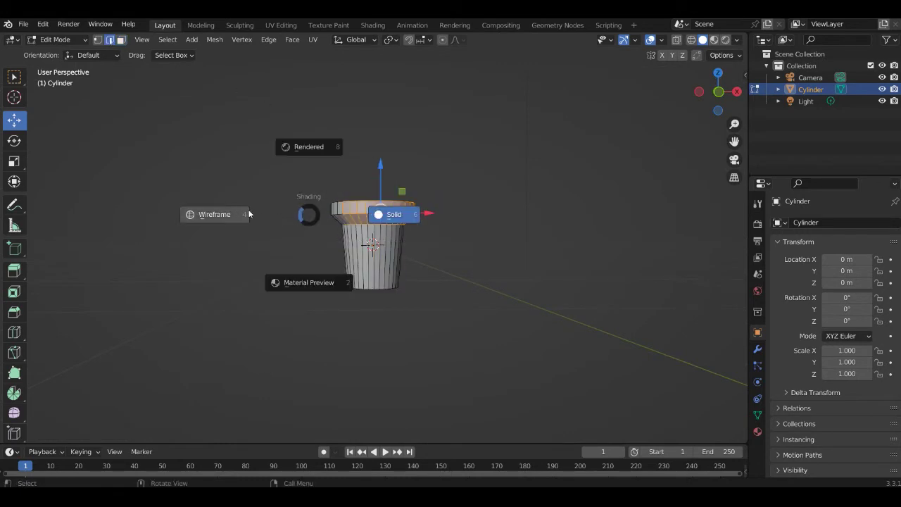
pyautogui.click(211, 212)
pyautogui.moveTo(455, 233); pyautogui.dragTo(306, 185)
pyautogui.press('s')
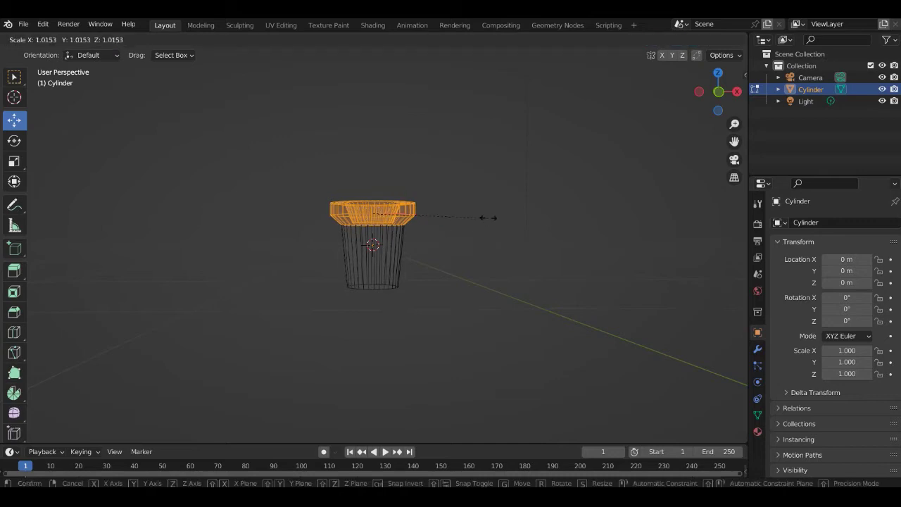
pyautogui.click(429, 187)
pyautogui.moveTo(373, 165); pyautogui.dragTo(370, 156)
# Give the pot a Bevel modifier with 4 segments to round the rim.
pyautogui.press('Tab')
pyautogui.moveTo(468, 194)
pyautogui.mouseDown(button='middle')
pyautogui.moveTo(444, 229)
pyautogui.moveTo(463, 265)
pyautogui.moveTo(692, 264)
pyautogui.mouseUp(button='middle')
pyautogui.press('z')
pyautogui.click(486, 225)
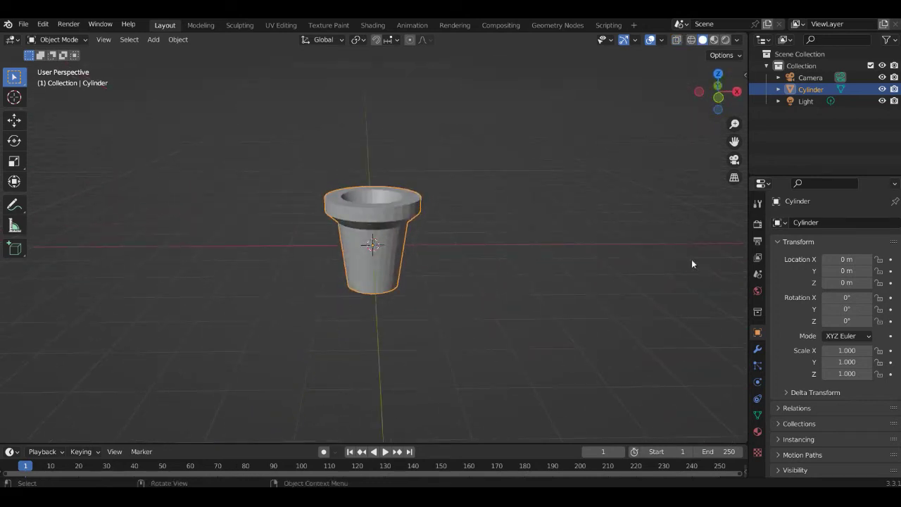
pyautogui.click(677, 313)
pyautogui.click(758, 349)
pyautogui.click(807, 222)
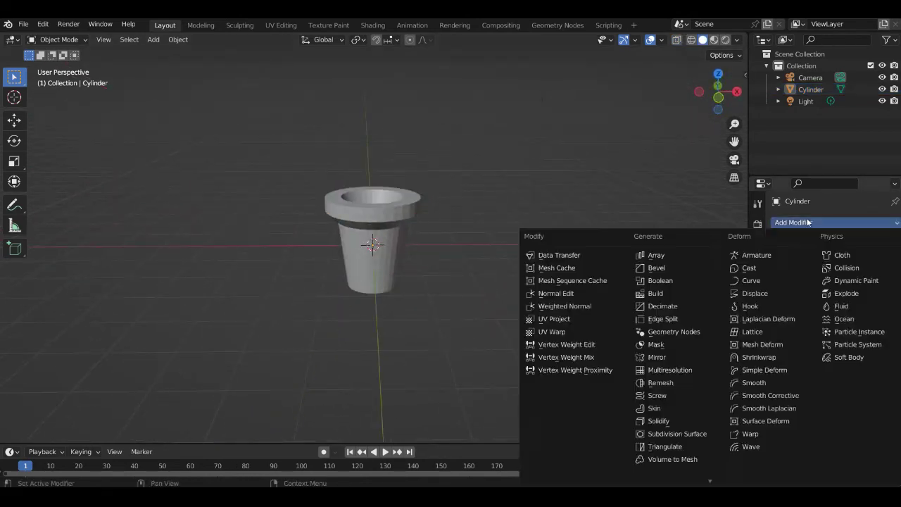
pyautogui.click(682, 269)
pyautogui.moveTo(852, 302); pyautogui.dragTo(876, 301)
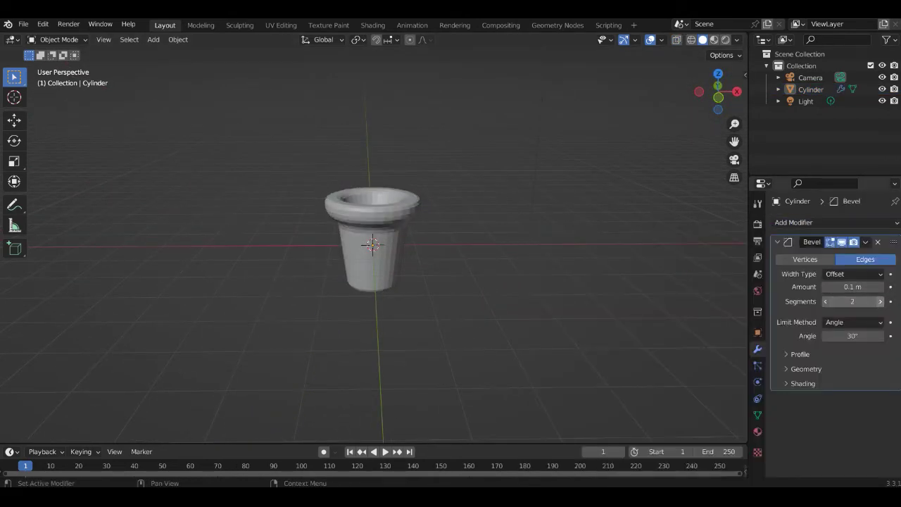
# Apply Shade Smooth to the pot.
pyautogui.moveTo(507, 220)
pyautogui.mouseDown(button='middle')
pyautogui.moveTo(373, 243)
pyautogui.moveTo(438, 219)
pyautogui.mouseUp(button='middle')
pyautogui.click(383, 244)
pyautogui.rightClick(383, 244)
pyautogui.click(383, 244)
pyautogui.click(155, 39)
pyautogui.moveTo(171, 54)
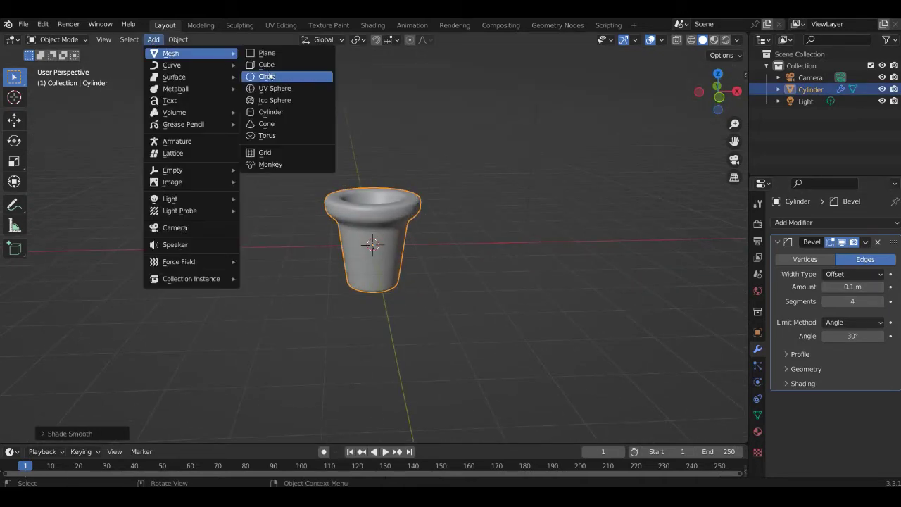
# Add a cube and lift it above the pot.
pyautogui.click(274, 76)
pyautogui.click(14, 120)
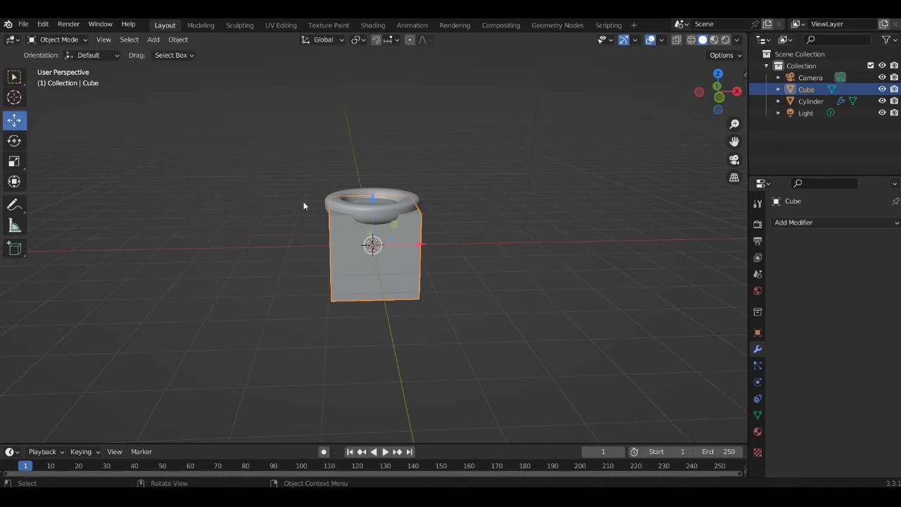
pyautogui.moveTo(372, 199); pyautogui.dragTo(373, 102)
pyautogui.moveTo(457, 159)
pyautogui.mouseDown(button='middle')
pyautogui.moveTo(520, 270)
pyautogui.moveTo(367, 92)
pyautogui.mouseUp(button='middle')
# Flatten the cube into a thin slab and add a Subdivision Surface modifier.
pyautogui.hotkey('shift', 'space')
pyautogui.press('s')
pyautogui.moveTo(372, 79)
pyautogui.mouseDown()
pyautogui.moveTo(373, 121)
pyautogui.moveTo(392, 133)
pyautogui.moveTo(402, 129)
pyautogui.mouseUp()
pyautogui.moveTo(373, 81); pyautogui.dragTo(373, 88)
pyautogui.moveTo(380, 99); pyautogui.dragTo(485, 199, button='middle')
pyautogui.click(825, 222)
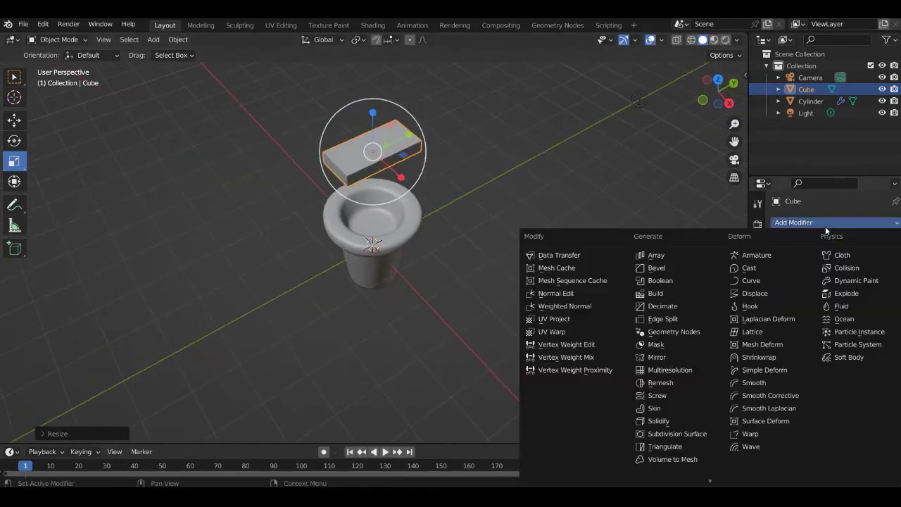
pyautogui.click(672, 434)
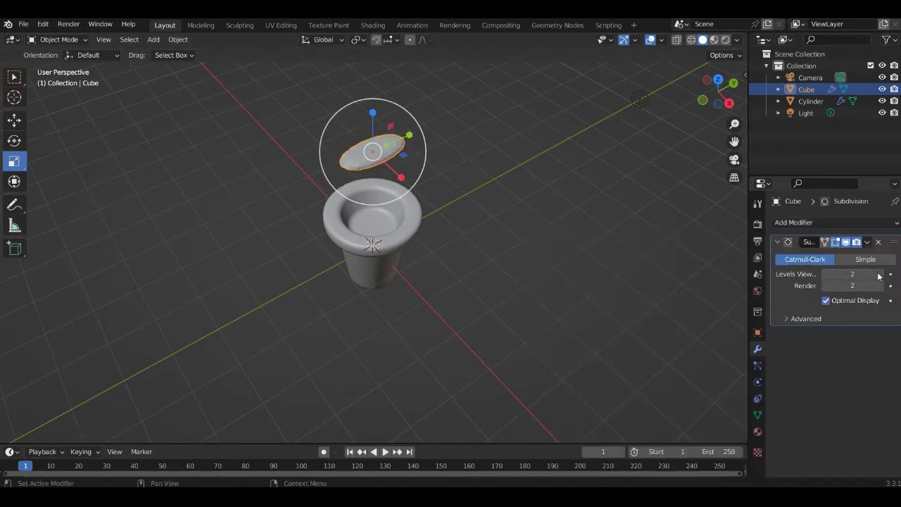
# In Edit Mode, add an edge loop around the slab and slide it upward.
pyautogui.press('Tab')
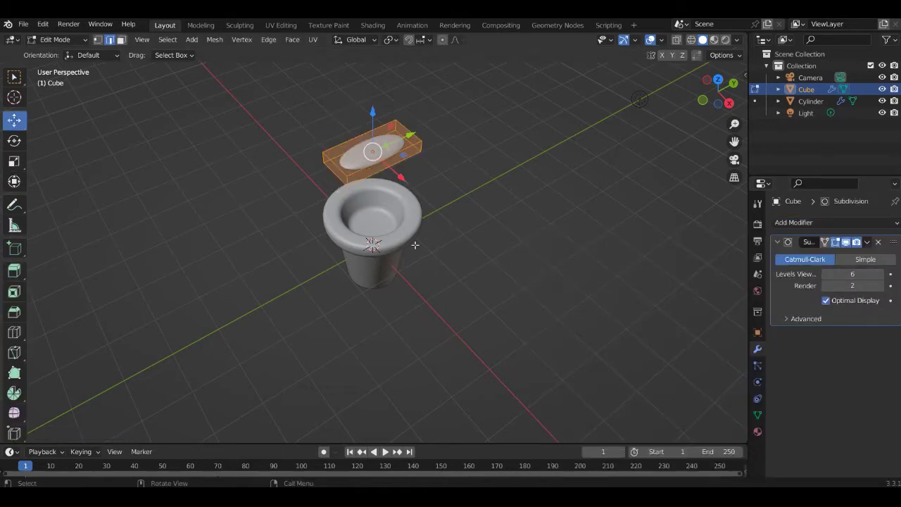
pyautogui.keyDown('shift'); pyautogui.moveTo(477, 234); pyautogui.dragTo(497, 293, button='middle'); pyautogui.keyUp('shift')
pyautogui.hotkey('ctrl', 'r')
pyautogui.click(450, 239)
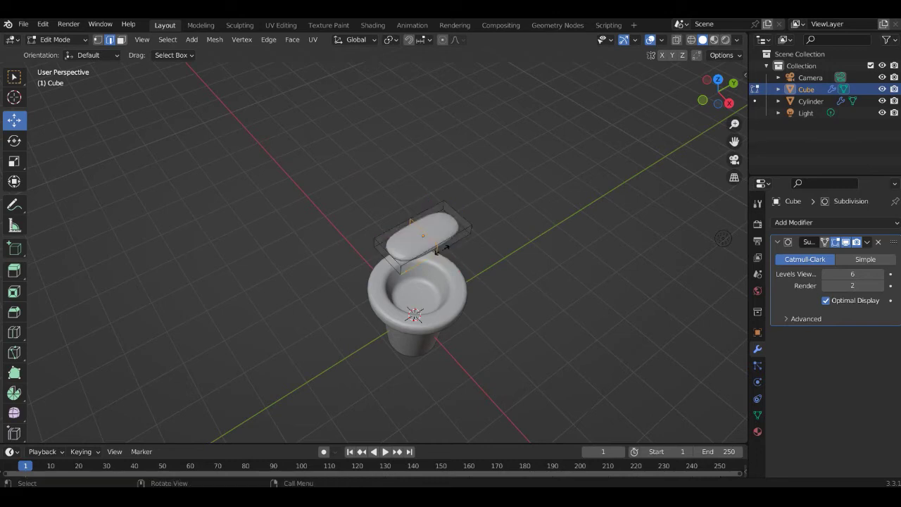
pyautogui.moveTo(426, 202); pyautogui.dragTo(423, 185)
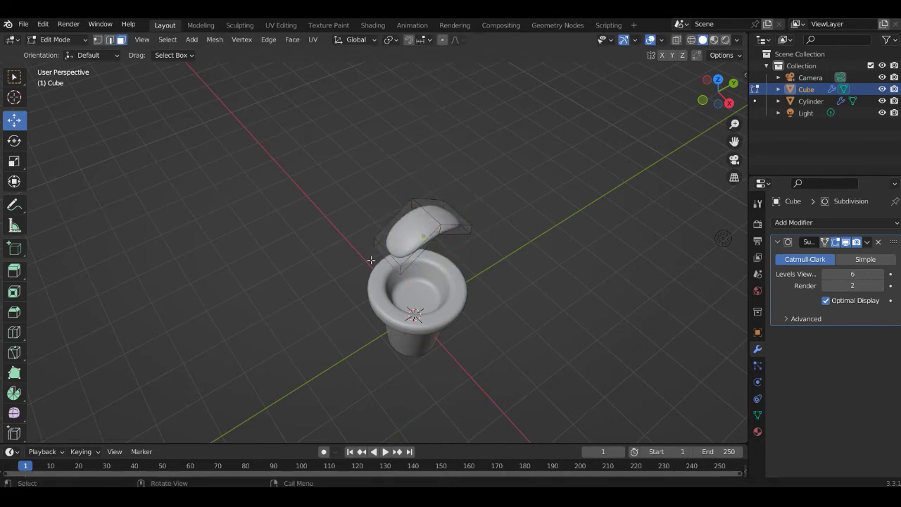
# Scale the selected edge loops twice to bend the slab into a curved, pointed leaf.
pyautogui.moveTo(465, 310); pyautogui.dragTo(528, 274, button='middle')
pyautogui.press('s')
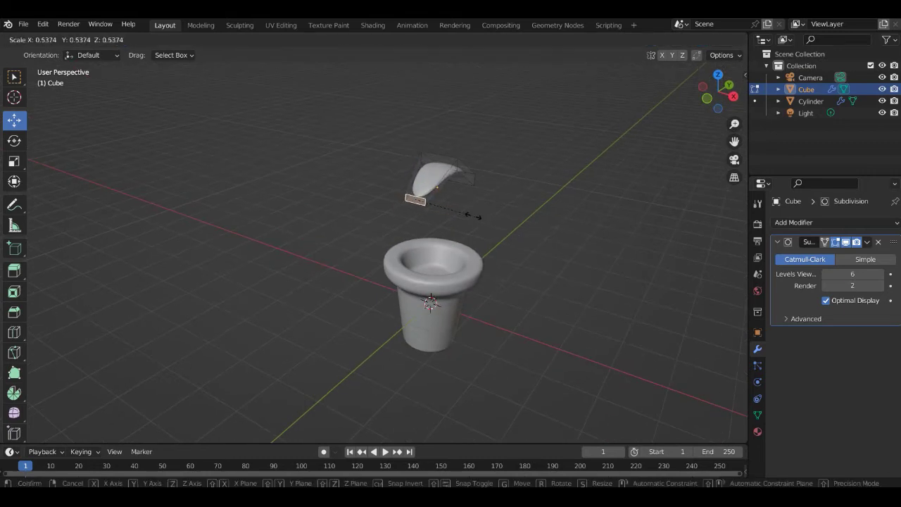
pyautogui.click(473, 215)
pyautogui.moveTo(517, 213); pyautogui.dragTo(407, 208, button='middle')
pyautogui.press('s')
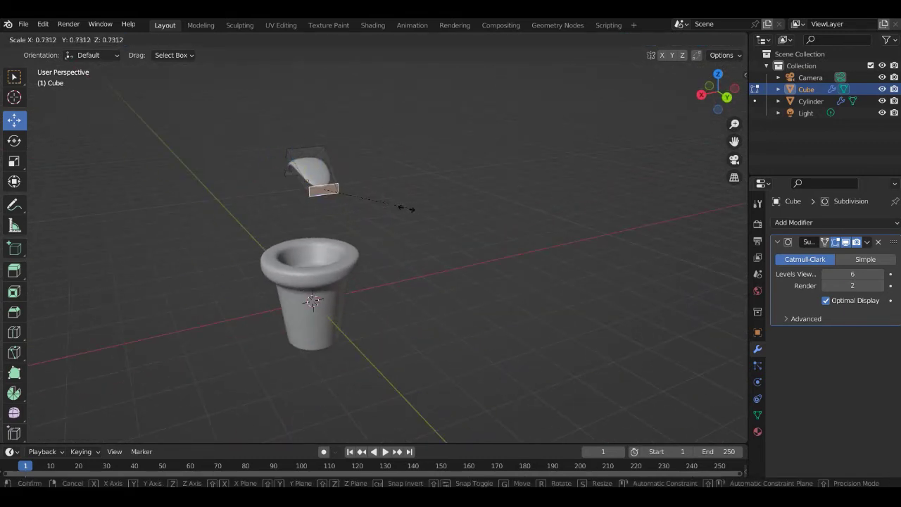
pyautogui.click(380, 206)
pyautogui.moveTo(410, 245); pyautogui.dragTo(465, 255, button='middle')
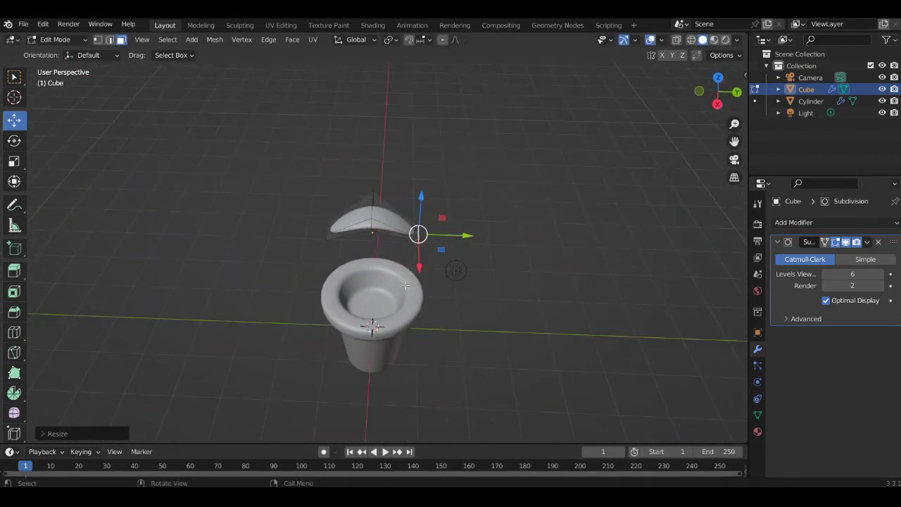
pyautogui.moveTo(372, 321)
pyautogui.mouseDown(button='middle')
pyautogui.moveTo(397, 226)
pyautogui.moveTo(409, 249)
pyautogui.mouseUp(button='middle')
pyautogui.click(14, 140)
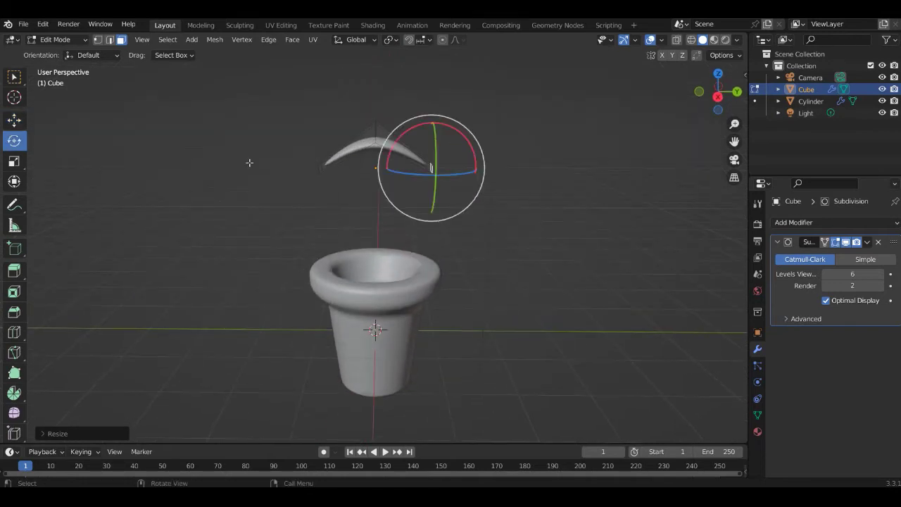
pyautogui.click(14, 160)
pyautogui.press('Tab')
pyautogui.click(15, 140)
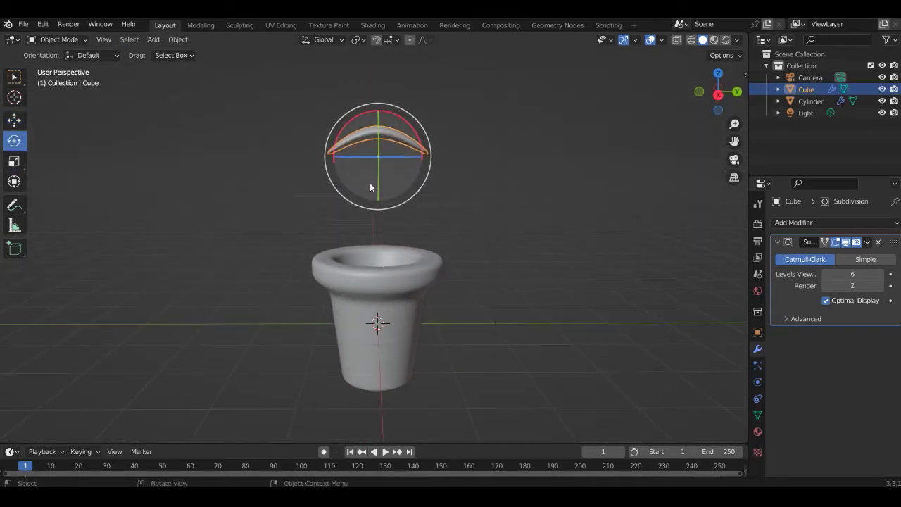
# From the front view, tilt the leaf about the X axis.
pyautogui.press('KP_1')
pyautogui.moveTo(439, 140); pyautogui.dragTo(391, 129, button='middle')
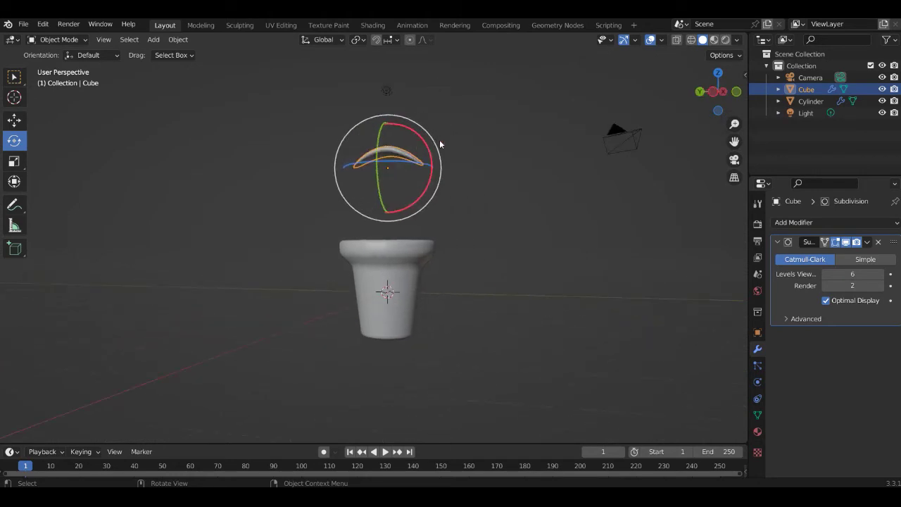
pyautogui.moveTo(391, 129); pyautogui.dragTo(350, 131)
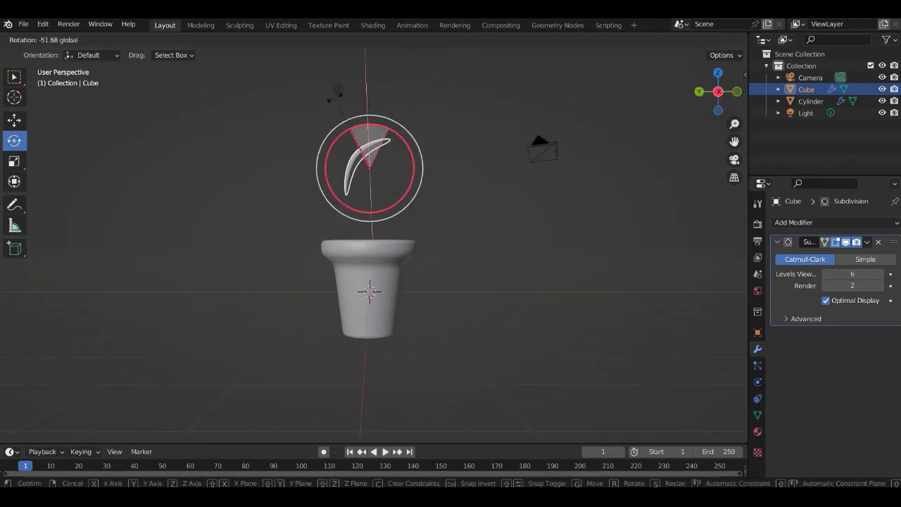
pyautogui.moveTo(328, 98); pyautogui.dragTo(323, 102)
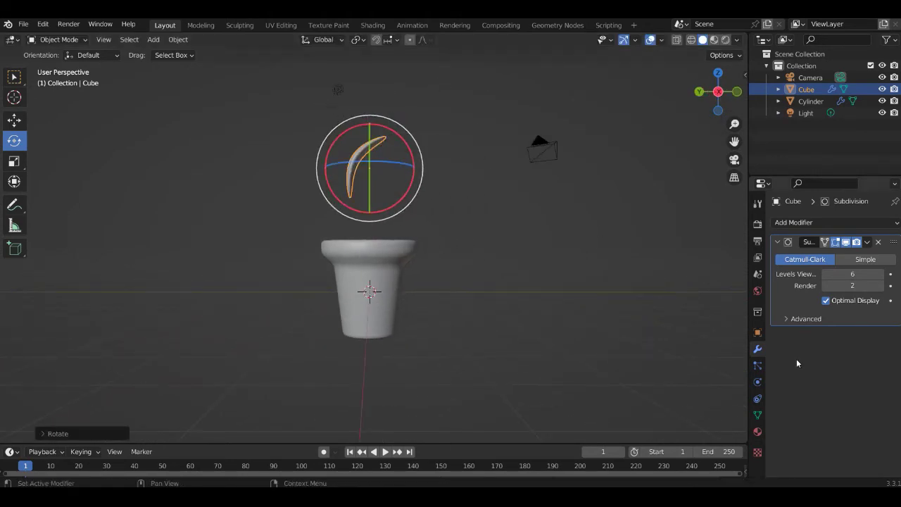
pyautogui.press('Tab')
pyautogui.moveTo(406, 305)
pyautogui.mouseDown(button='middle')
pyautogui.moveTo(415, 322)
pyautogui.moveTo(401, 322)
pyautogui.mouseUp(button='middle')
pyautogui.press('Tab')
# Lower the leaf along Z, slide it along Y, and rotate it a few degrees about X.
pyautogui.click(15, 125)
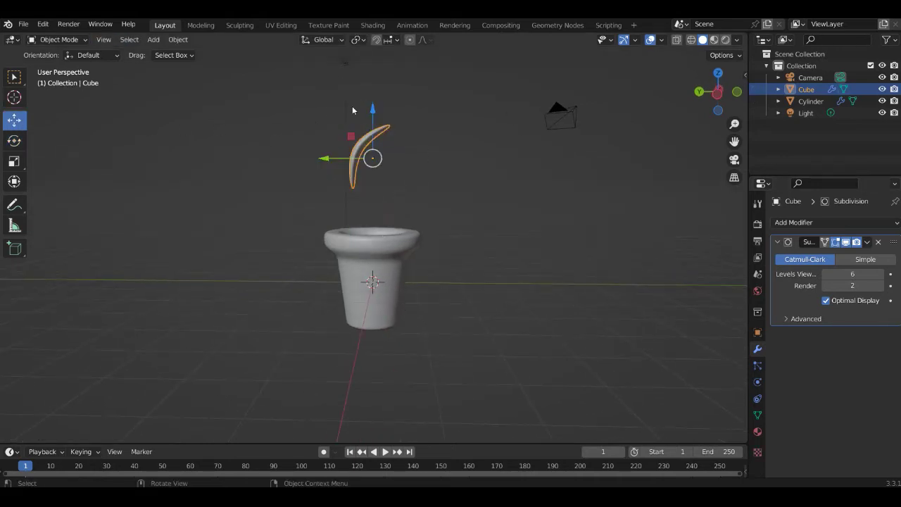
pyautogui.click(369, 112)
pyautogui.click(356, 169)
pyautogui.moveTo(394, 212); pyautogui.dragTo(370, 112, button='middle')
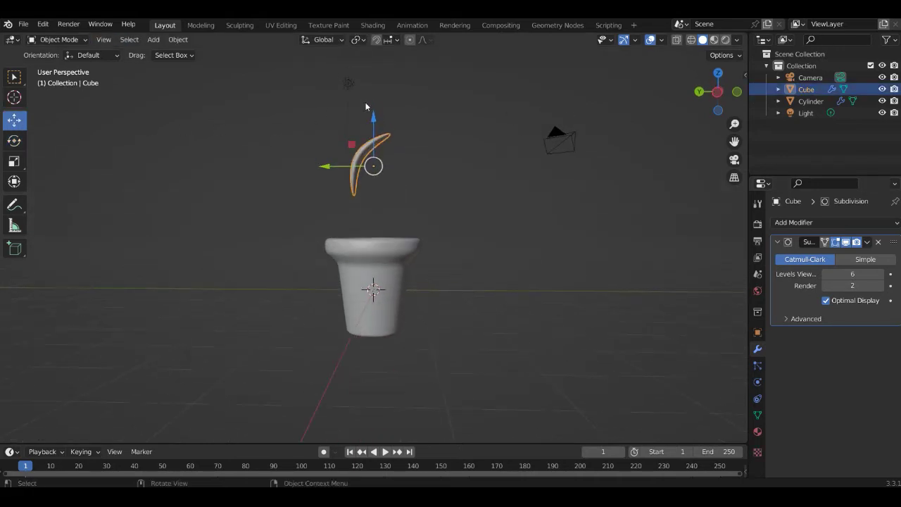
pyautogui.moveTo(372, 114); pyautogui.dragTo(375, 149)
pyautogui.moveTo(328, 188); pyautogui.dragTo(362, 189)
pyautogui.click(14, 140)
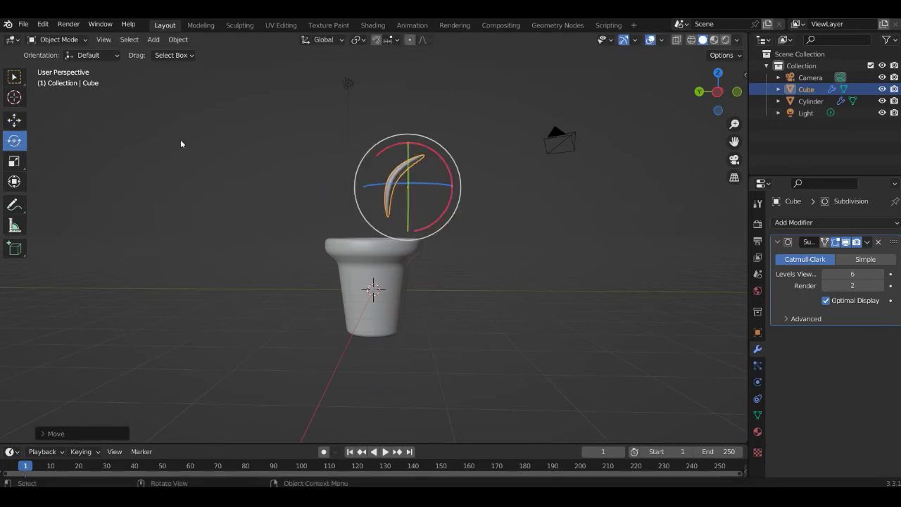
pyautogui.moveTo(432, 158)
pyautogui.mouseDown()
pyautogui.moveTo(445, 164)
pyautogui.moveTo(406, 194)
pyautogui.mouseUp()
pyautogui.click(14, 119)
# Move the leaf along Y to the front rim and lower its base onto the rim.
pyautogui.moveTo(406, 194); pyautogui.dragTo(413, 264, button='middle')
pyautogui.press('KP_7')
pyautogui.scroll(2, 426, 268)
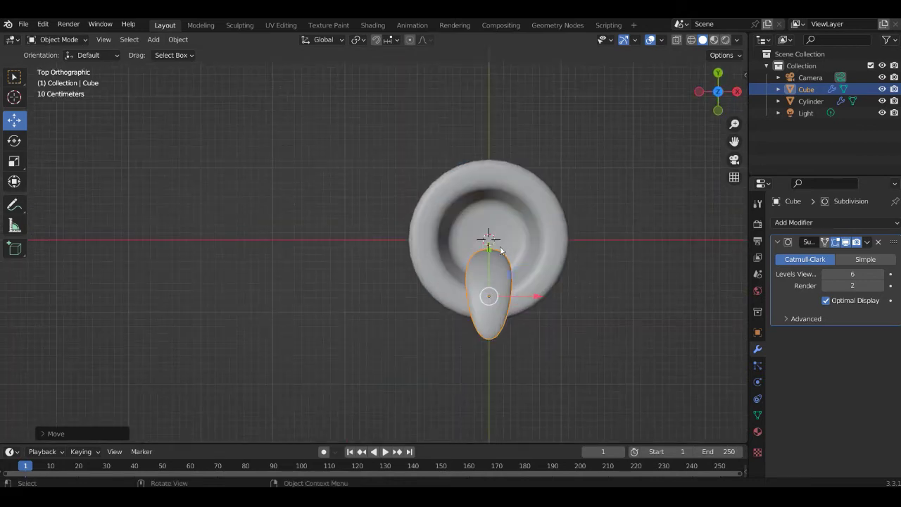
pyautogui.moveTo(489, 246); pyautogui.dragTo(491, 275)
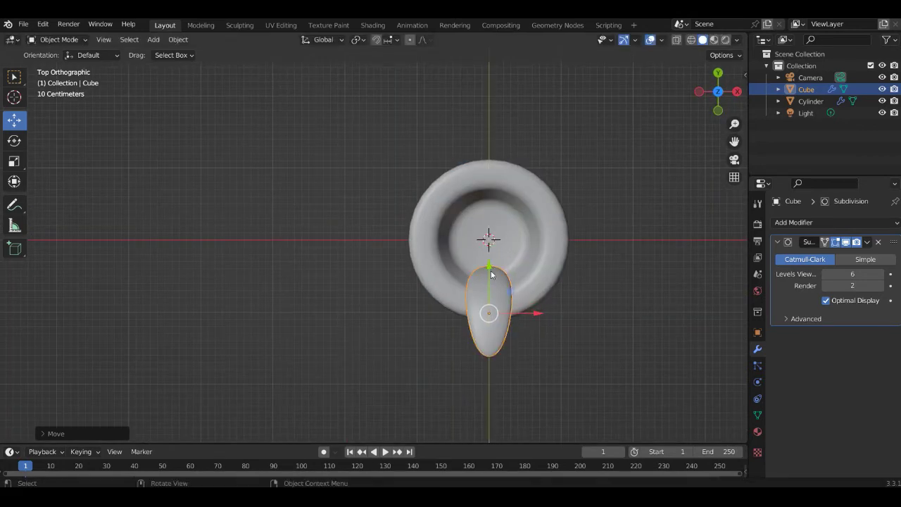
pyautogui.moveTo(547, 284)
pyautogui.mouseDown(button='middle')
pyautogui.moveTo(506, 203)
pyautogui.moveTo(400, 215)
pyautogui.mouseUp(button='middle')
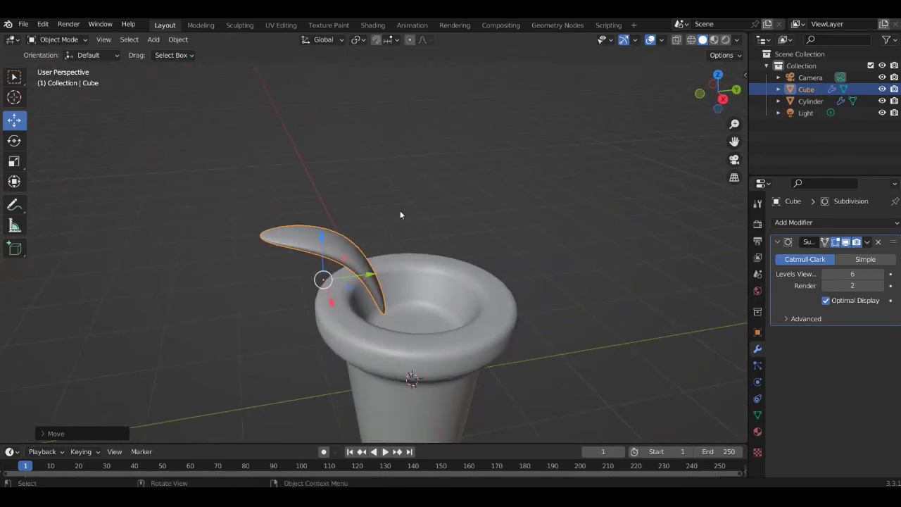
pyautogui.moveTo(318, 240); pyautogui.dragTo(324, 252)
pyautogui.moveTo(325, 252)
pyautogui.mouseDown(button='middle')
pyautogui.moveTo(389, 272)
pyautogui.moveTo(376, 259)
pyautogui.moveTo(384, 225)
pyautogui.mouseUp(button='middle')
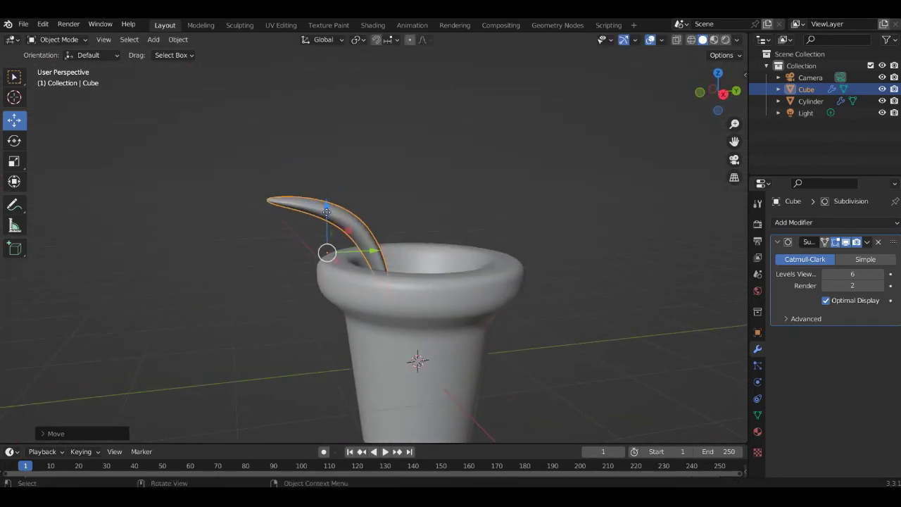
pyautogui.moveTo(327, 211); pyautogui.dragTo(331, 218)
pyautogui.moveTo(473, 219)
pyautogui.mouseDown(button='middle')
pyautogui.moveTo(377, 254)
pyautogui.moveTo(295, 233)
pyautogui.mouseUp(button='middle')
pyautogui.moveTo(232, 194); pyautogui.dragTo(234, 201)
pyautogui.moveTo(234, 201); pyautogui.dragTo(386, 180, button='middle')
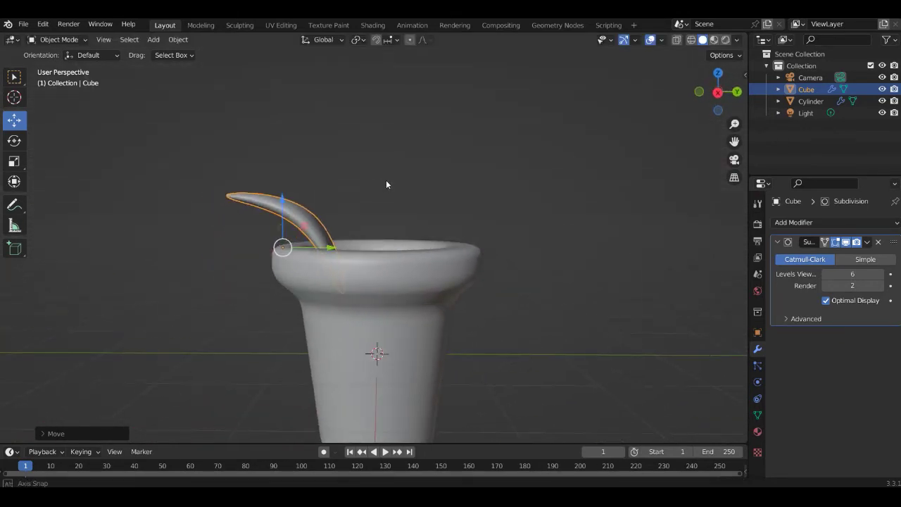
pyautogui.press('KP_7')
# Copy-paste the leaf as Cube.001 and set its Z rotation to -180°.
pyautogui.hotkey('ctrl', 'c')
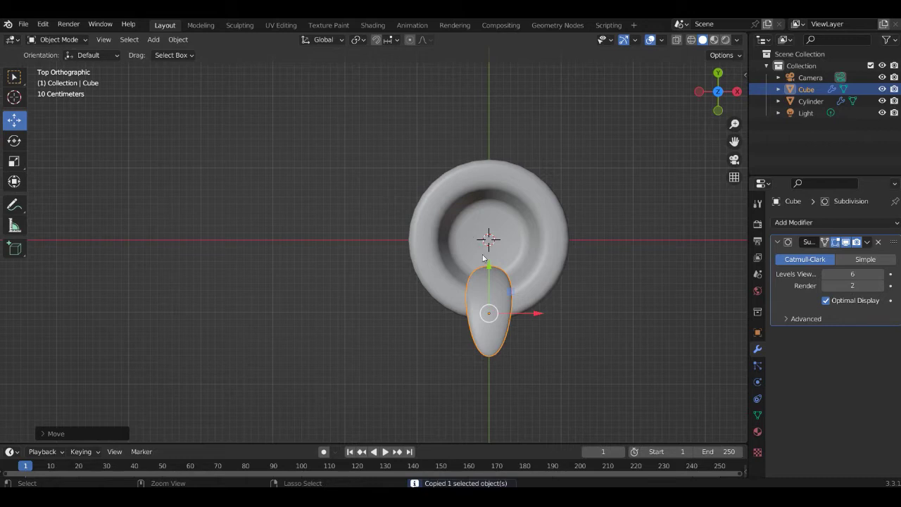
pyautogui.hotkey('ctrl', 'v')
pyautogui.click(20, 143)
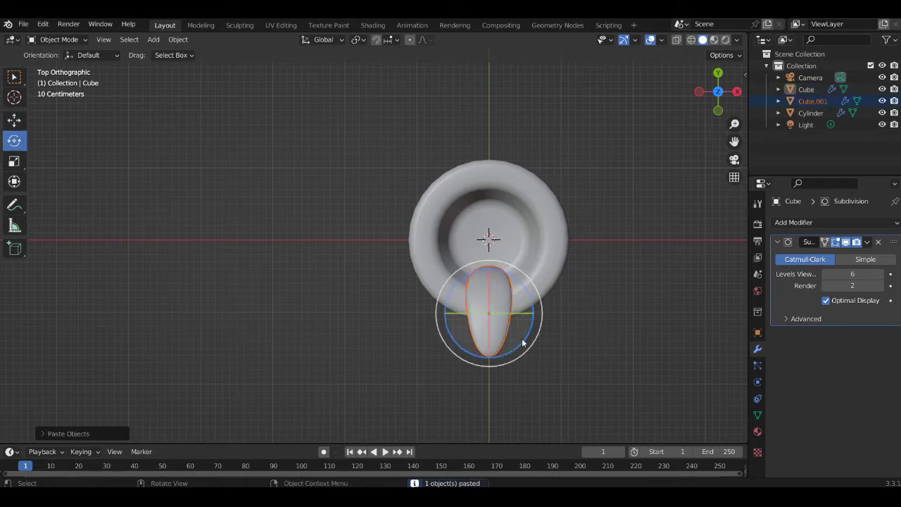
pyautogui.moveTo(522, 338); pyautogui.dragTo(438, 273)
pyautogui.click(757, 332)
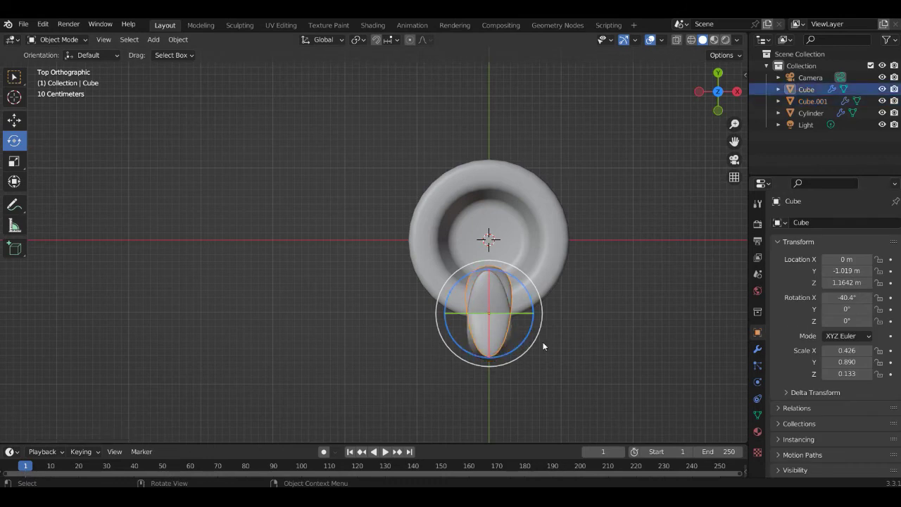
pyautogui.hotkey('ctrl', 'shift', 'z')
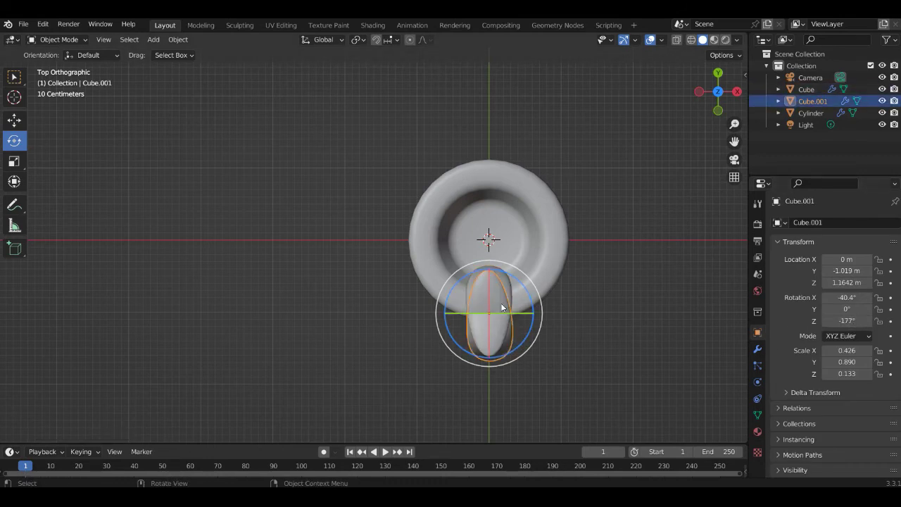
pyautogui.click(508, 283)
pyautogui.click(510, 340)
pyautogui.click(510, 287)
pyautogui.click(510, 341)
pyautogui.write('-180')
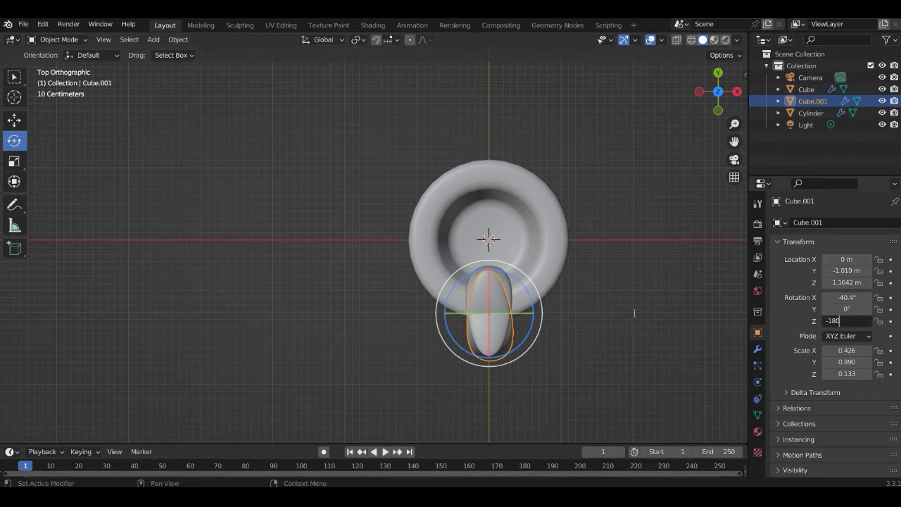
pyautogui.press('Return')
# Move the copy to the opposite rim and select both leaves.
pyautogui.click(14, 119)
pyautogui.moveTo(491, 278); pyautogui.dragTo(502, 134)
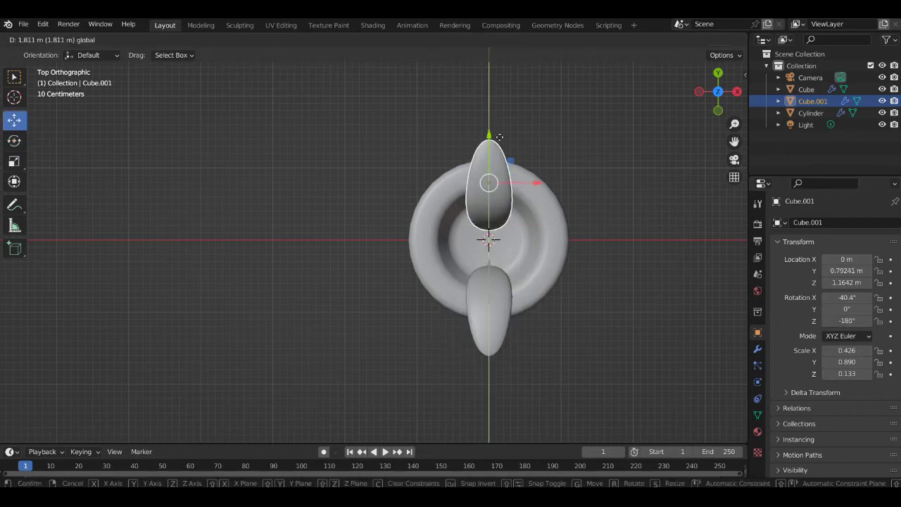
pyautogui.keyDown('shift'); pyautogui.click(494, 343); pyautogui.keyUp('shift')
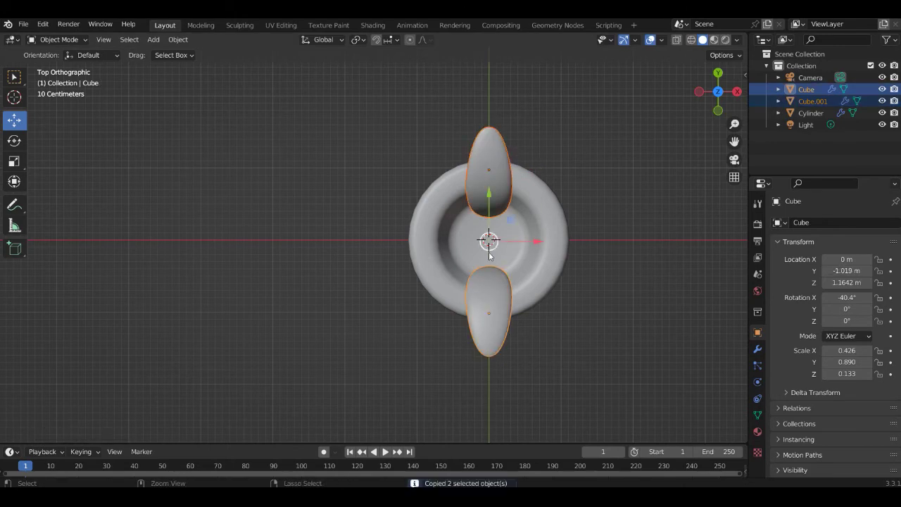
# Paste a copy of the leaf pair and rotate it about 41° around the centre.
pyautogui.hotkey('ctrl', 'v')
pyautogui.click(20, 160)
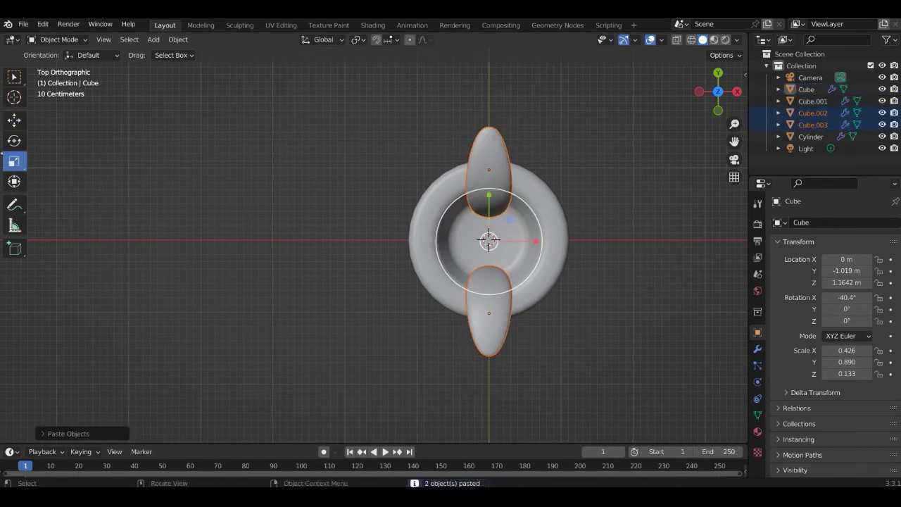
pyautogui.click(14, 140)
pyautogui.moveTo(514, 279)
pyautogui.mouseDown()
pyautogui.moveTo(596, 267)
pyautogui.moveTo(620, 242)
pyautogui.mouseUp()
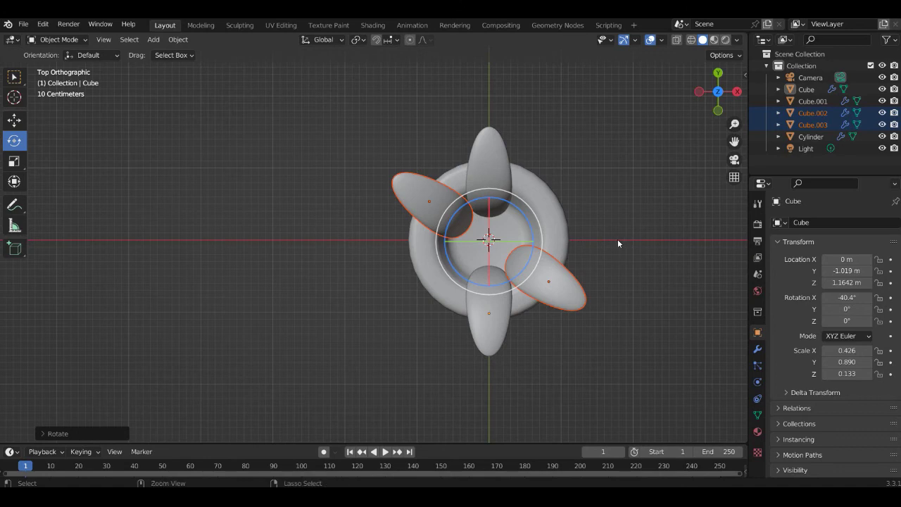
# Paste another leaf pair, rotate it about 60°, and view the six-leaf rosette in perspective.
pyautogui.hotkey('ctrl', 'c')
pyautogui.hotkey('ctrl', 'v')
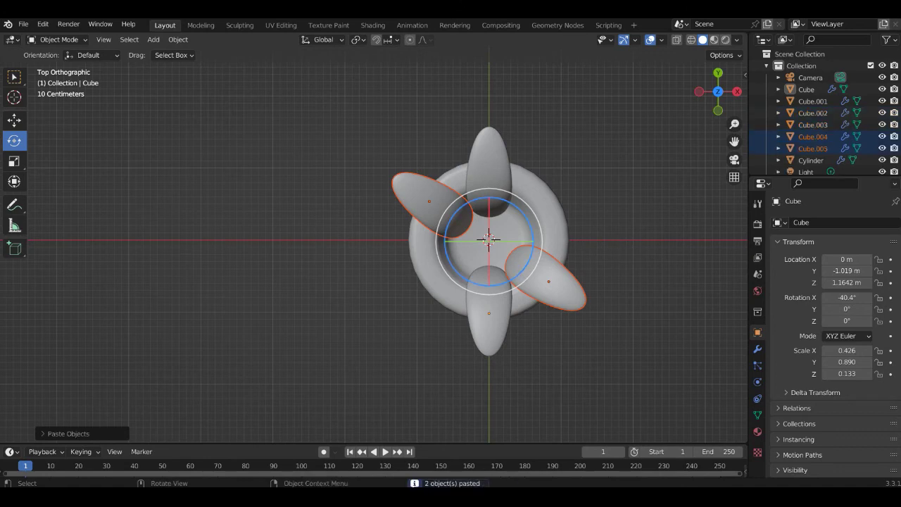
pyautogui.moveTo(506, 304); pyautogui.dragTo(554, 254)
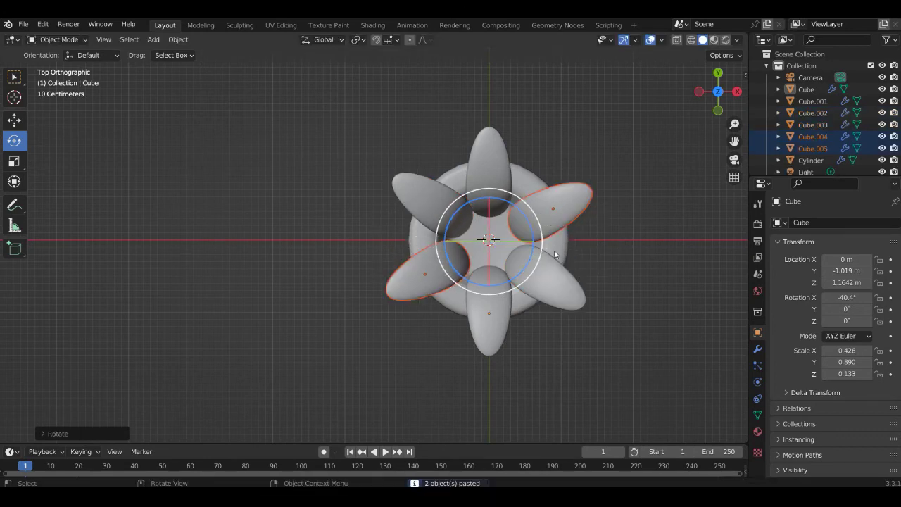
pyautogui.click(489, 313)
pyautogui.moveTo(488, 313); pyautogui.dragTo(550, 267, button='middle')
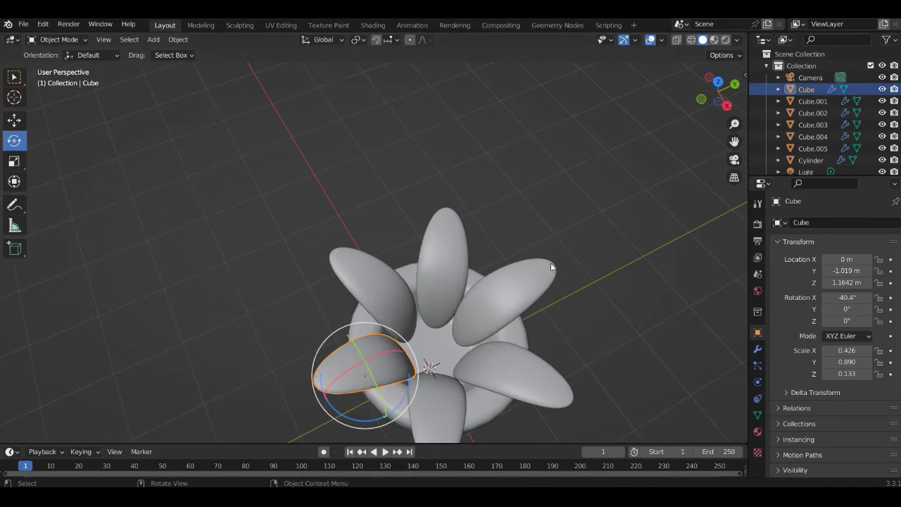
# With the Move tool, pull the Cube.003 leaf inward toward the pot centre.
pyautogui.click(14, 119)
pyautogui.moveTo(392, 316); pyautogui.dragTo(400, 335, button='middle')
pyautogui.moveTo(400, 335); pyautogui.dragTo(423, 345)
pyautogui.click(426, 348)
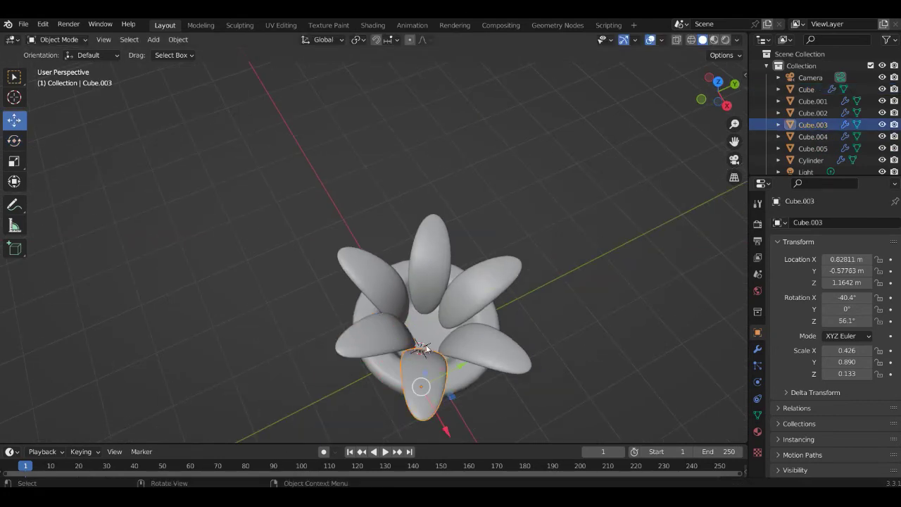
pyautogui.moveTo(456, 371); pyautogui.dragTo(453, 376)
pyautogui.moveTo(444, 425); pyautogui.dragTo(446, 396)
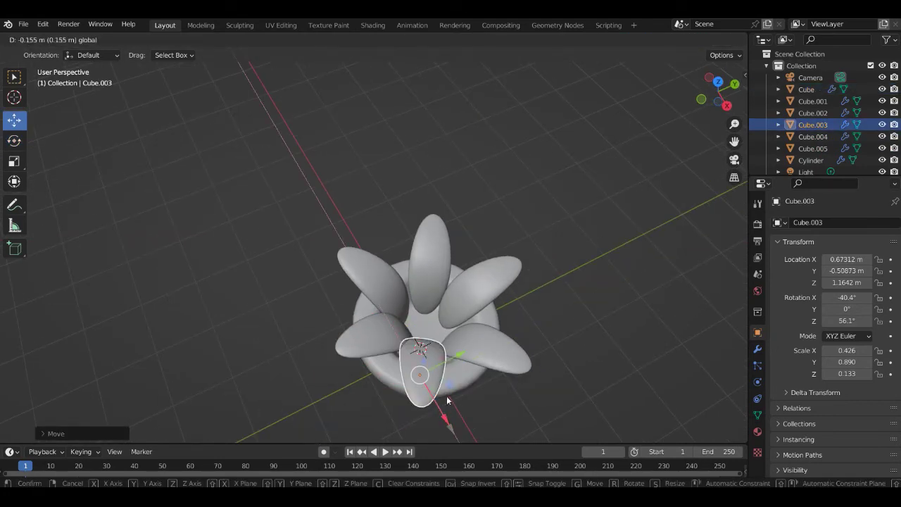
pyautogui.moveTo(446, 396)
pyautogui.mouseDown(button='middle')
pyautogui.moveTo(418, 331)
pyautogui.moveTo(317, 356)
pyautogui.mouseUp(button='middle')
# Reposition the Cube.004 leaf and slide Cube.001 along Y toward the centre.
pyautogui.click(318, 356)
pyautogui.moveTo(334, 392)
pyautogui.mouseDown()
pyautogui.moveTo(269, 407)
pyautogui.moveTo(282, 399)
pyautogui.mouseUp()
pyautogui.click(382, 351)
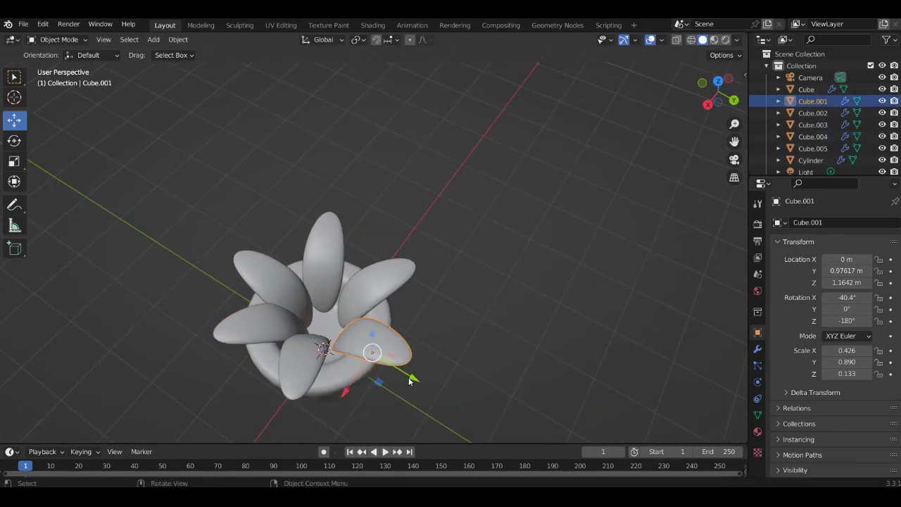
pyautogui.moveTo(410, 380); pyautogui.dragTo(402, 378)
pyautogui.moveTo(402, 378)
pyautogui.mouseDown(button='middle')
pyautogui.moveTo(497, 370)
pyautogui.moveTo(401, 285)
pyautogui.mouseUp(button='middle')
# Shift Cube.002 inward and move Cube.005 along X into place, then deselect.
pyautogui.click(419, 296)
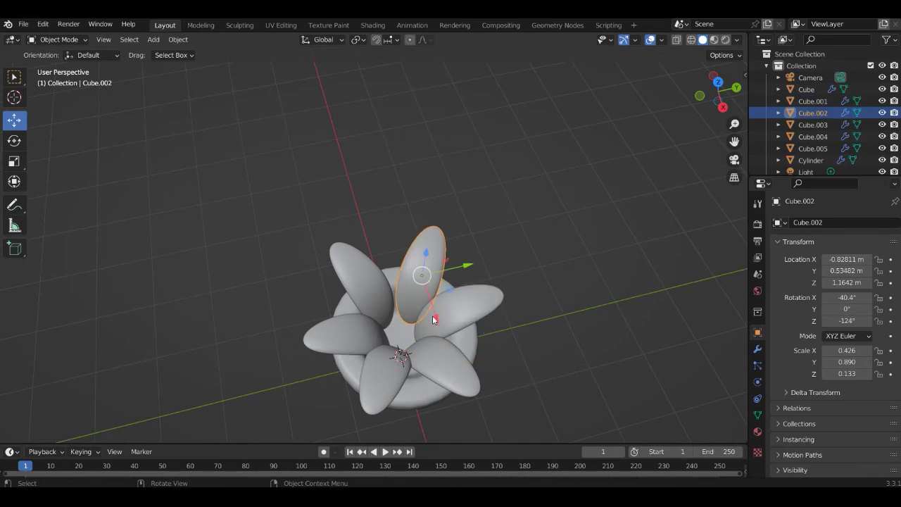
pyautogui.moveTo(432, 315); pyautogui.dragTo(423, 328)
pyautogui.moveTo(433, 289)
pyautogui.mouseDown()
pyautogui.moveTo(416, 295)
pyautogui.moveTo(458, 271)
pyautogui.mouseUp()
pyautogui.click(357, 303)
pyautogui.moveTo(376, 308)
pyautogui.mouseDown()
pyautogui.moveTo(401, 304)
pyautogui.moveTo(380, 322)
pyautogui.moveTo(413, 332)
pyautogui.mouseUp()
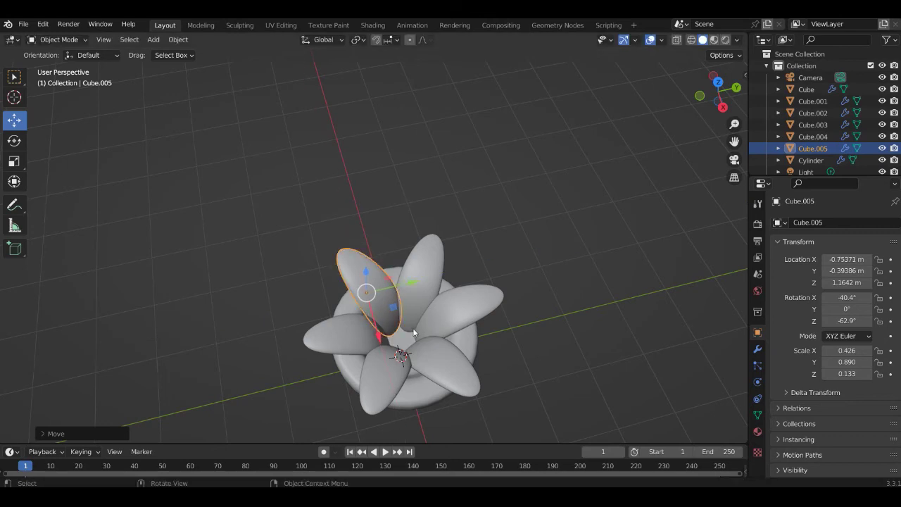
pyautogui.moveTo(414, 332); pyautogui.dragTo(496, 268, button='middle')
pyautogui.click(598, 307)
pyautogui.moveTo(593, 305); pyautogui.dragTo(397, 342, button='middle')
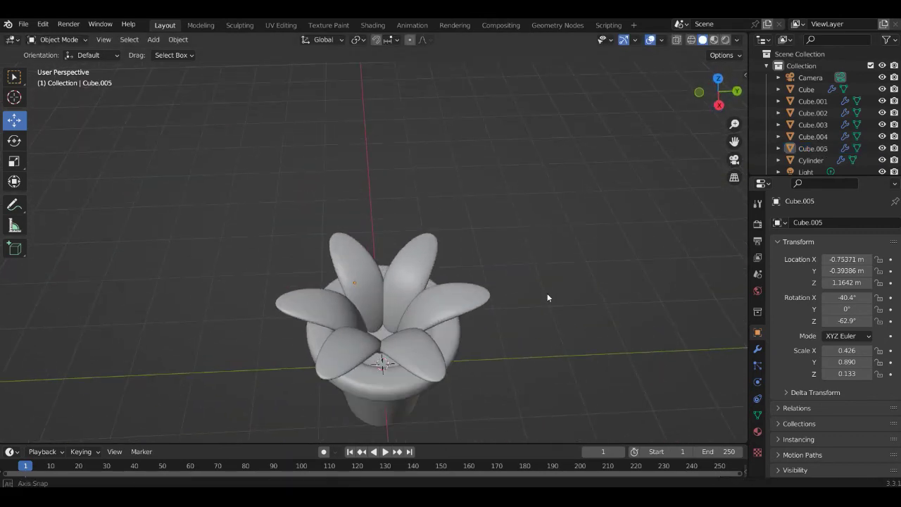
# Nudge Cube.001 further inward along Y, then view the flower from Top view.
pyautogui.click(454, 348)
pyautogui.moveTo(455, 347); pyautogui.dragTo(438, 346)
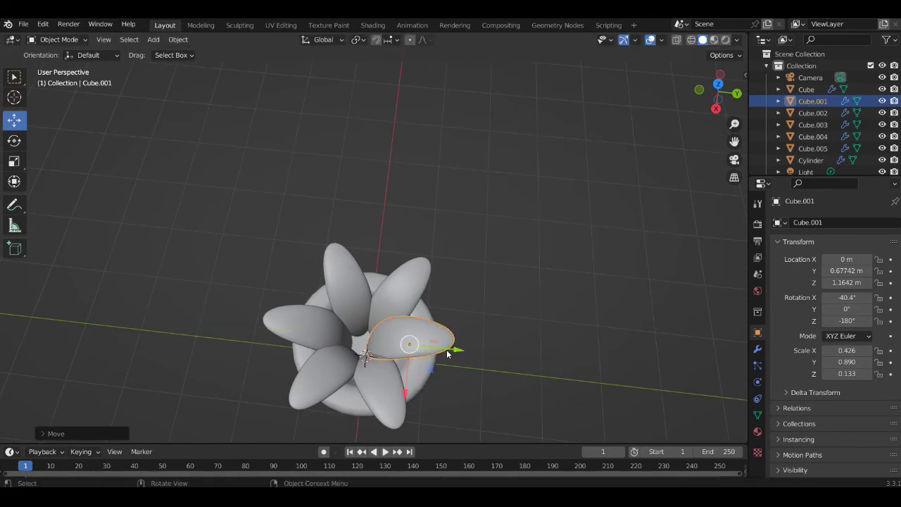
pyautogui.scroll(3, 710, 137)
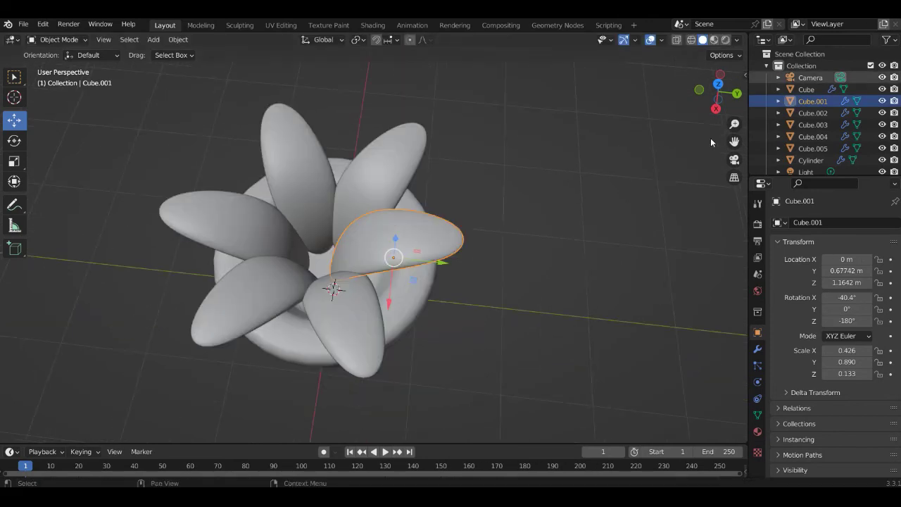
pyautogui.click(595, 205)
pyautogui.press('KP_7')
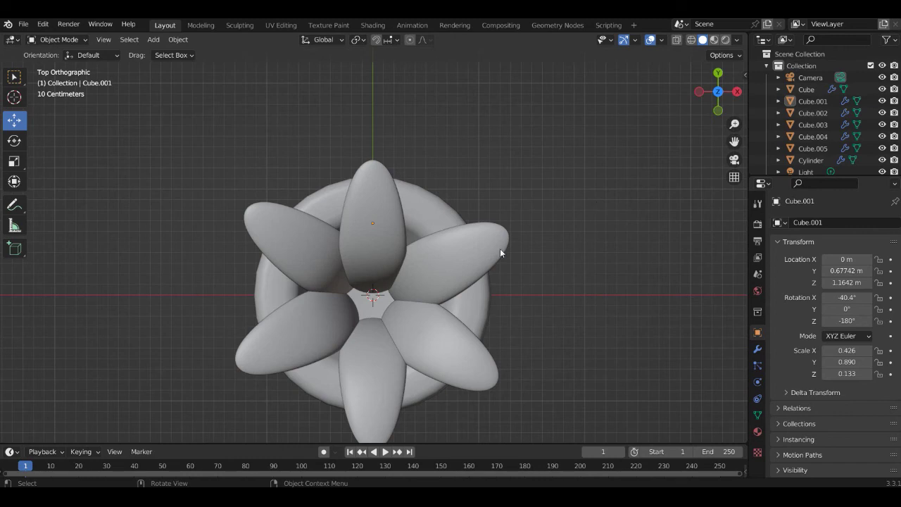
# Adjust Cube.004 left and right, and move Cube.003 left toward the centre.
pyautogui.click(500, 252)
pyautogui.moveTo(458, 238); pyautogui.dragTo(436, 234)
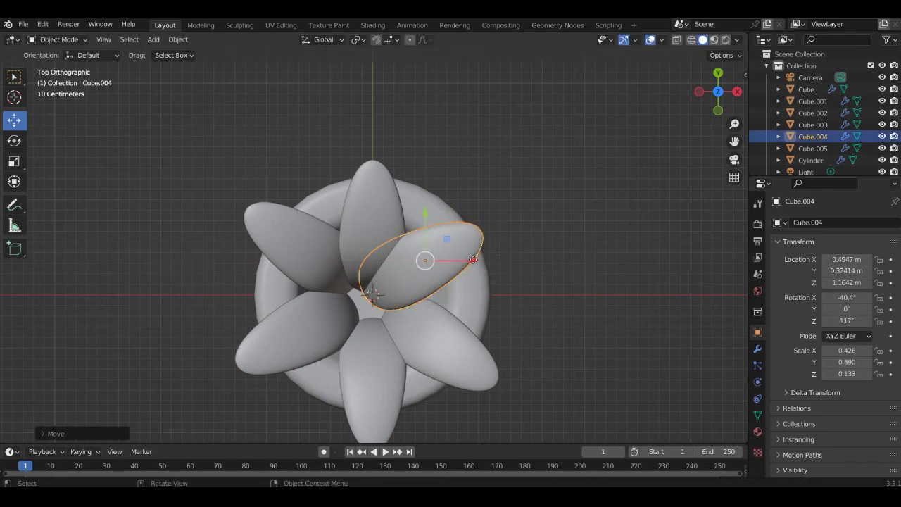
pyautogui.moveTo(473, 259); pyautogui.dragTo(501, 253)
pyautogui.click(464, 313)
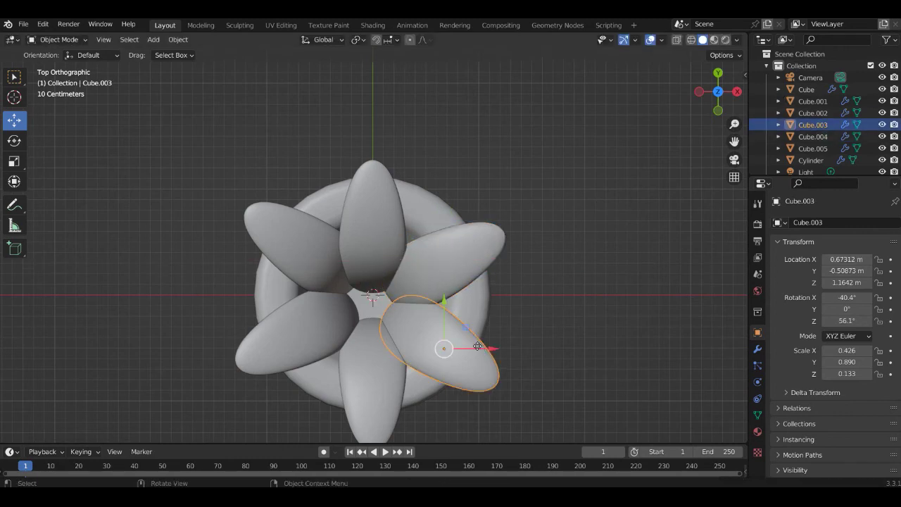
pyautogui.moveTo(478, 346); pyautogui.dragTo(460, 347)
# Shift the lower Cube leaf into place and move Cube.002 right and down.
pyautogui.click(372, 326)
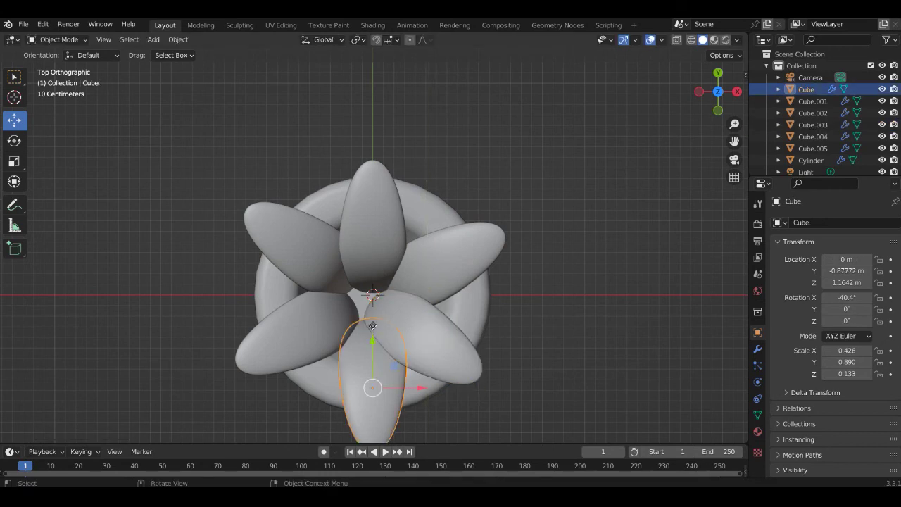
pyautogui.moveTo(373, 325)
pyautogui.mouseDown()
pyautogui.moveTo(327, 316)
pyautogui.moveTo(324, 303)
pyautogui.mouseUp()
pyautogui.click(326, 315)
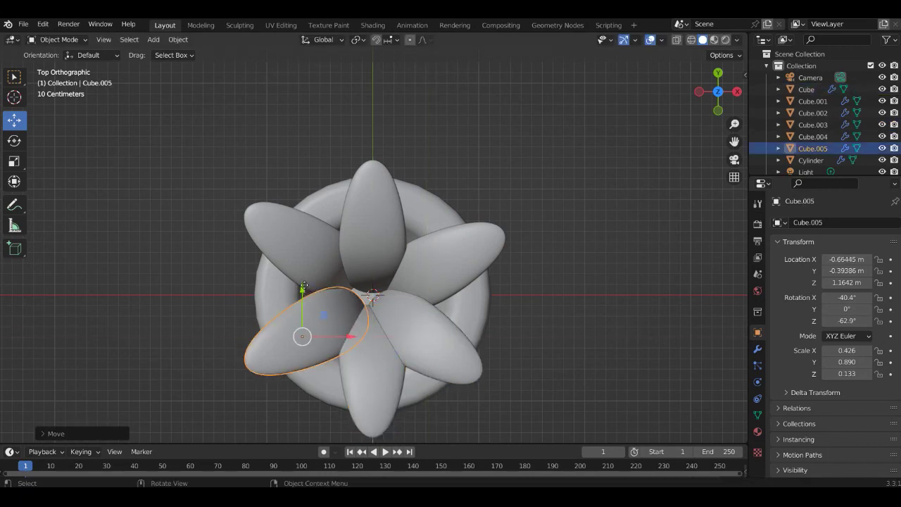
pyautogui.click(337, 273)
pyautogui.moveTo(341, 249); pyautogui.dragTo(358, 246)
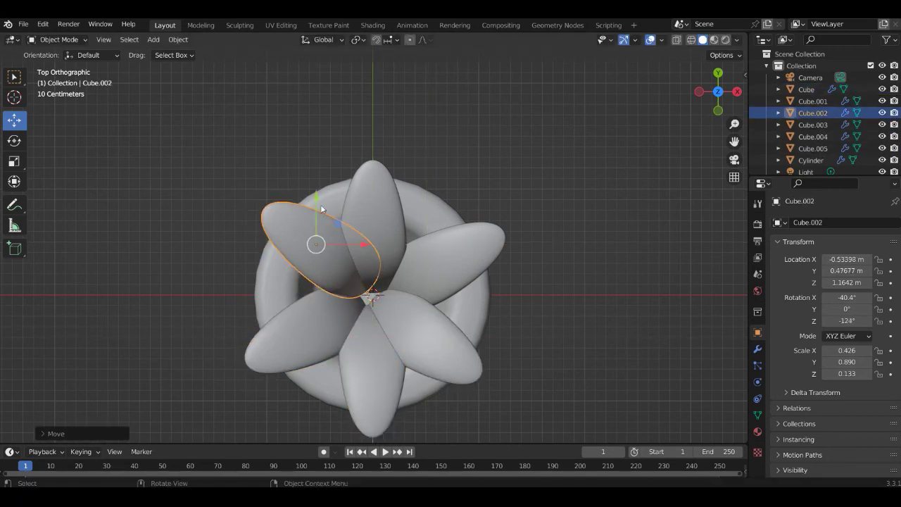
pyautogui.moveTo(320, 204); pyautogui.dragTo(317, 218)
# Use G to slightly reposition the Cube.004 leaf after cancelling a Cube.003 move.
pyautogui.click(412, 313)
pyautogui.press('g')
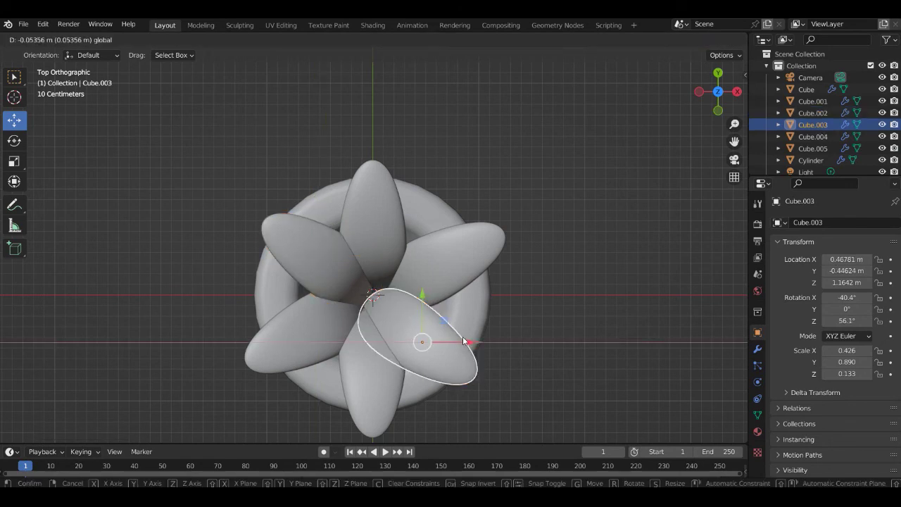
pyautogui.press('Escape')
pyautogui.click(454, 257)
pyautogui.press('g')
pyautogui.click(461, 271)
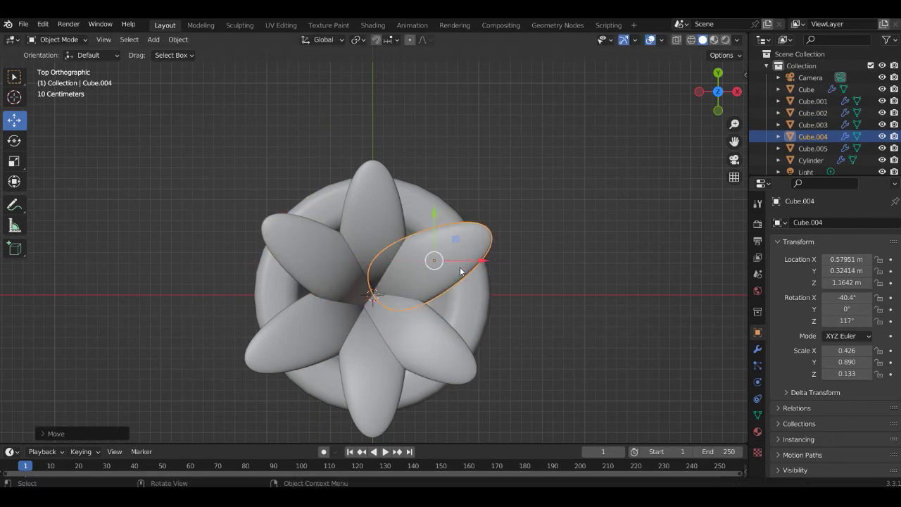
# Move Cube.005 closer to the centre with G, then check in perspective and deselect.
pyautogui.click(348, 324)
pyautogui.press('g')
pyautogui.click(372, 322)
pyautogui.moveTo(459, 328)
pyautogui.mouseDown(button='middle')
pyautogui.moveTo(473, 236)
pyautogui.moveTo(451, 236)
pyautogui.moveTo(378, 280)
pyautogui.moveTo(411, 257)
pyautogui.mouseUp(button='middle')
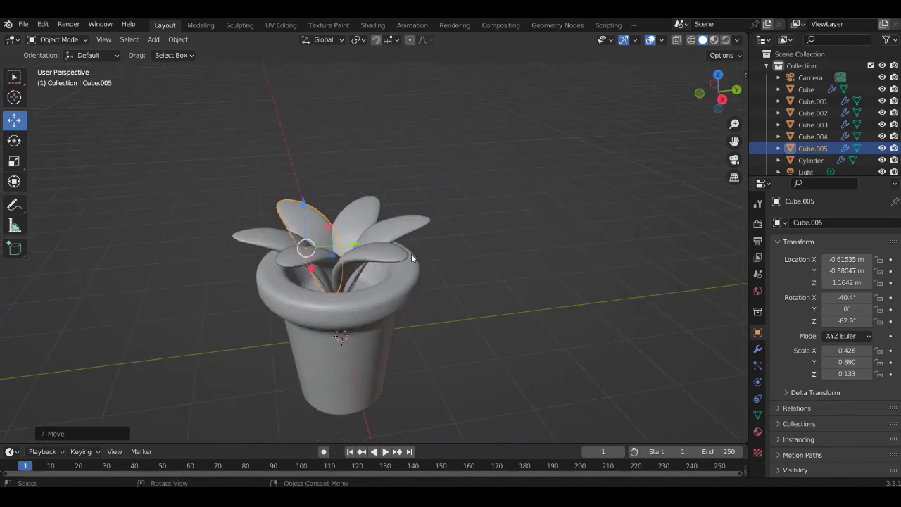
pyautogui.click(452, 258)
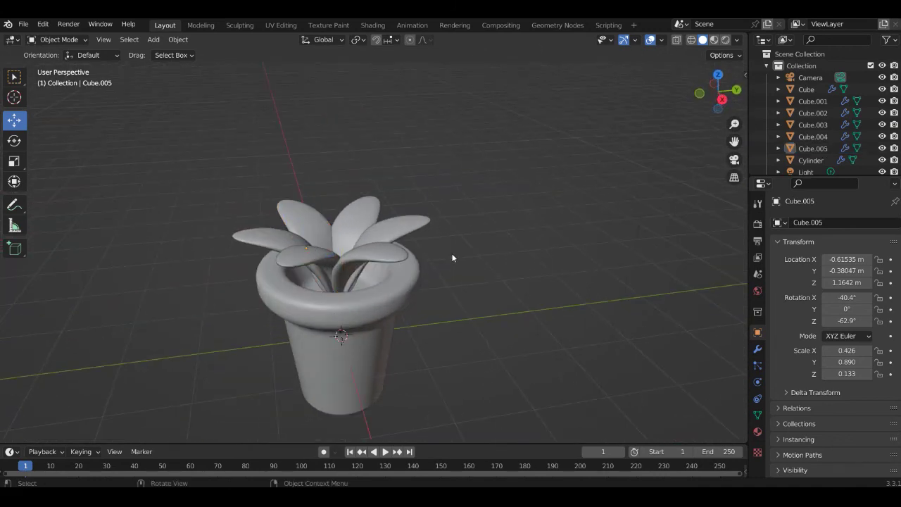